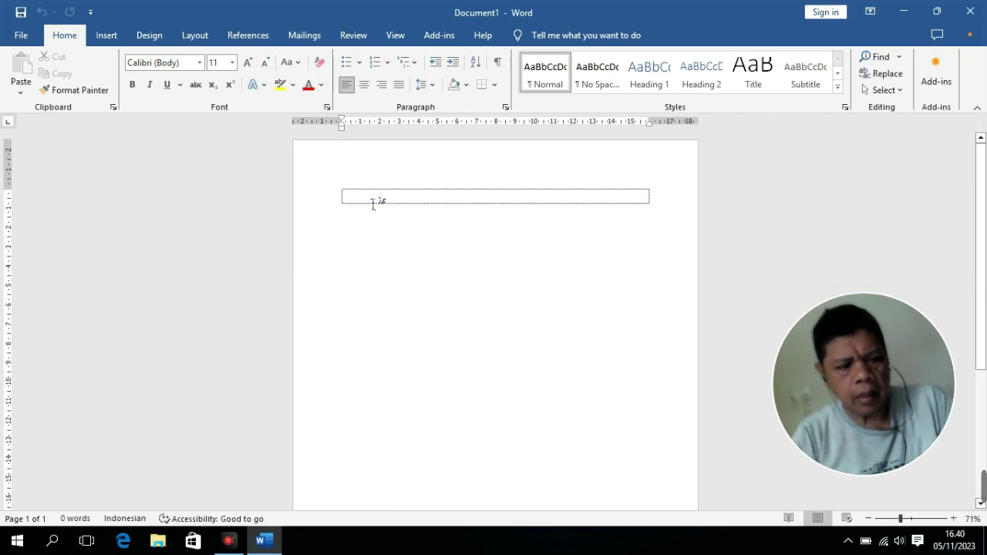
- Add a page break and make the second page landscape from this point forward
key(ctrl+Return)
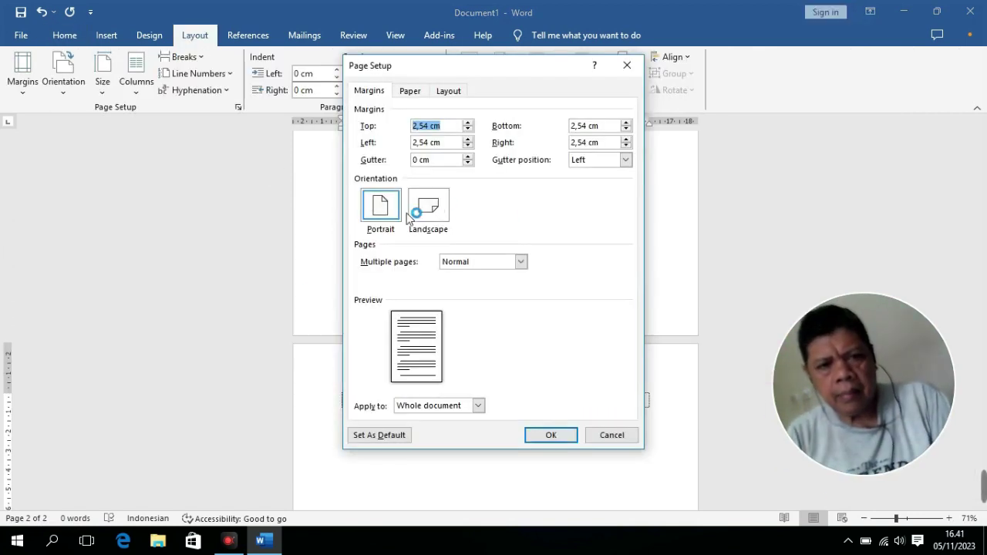
click(426, 214)
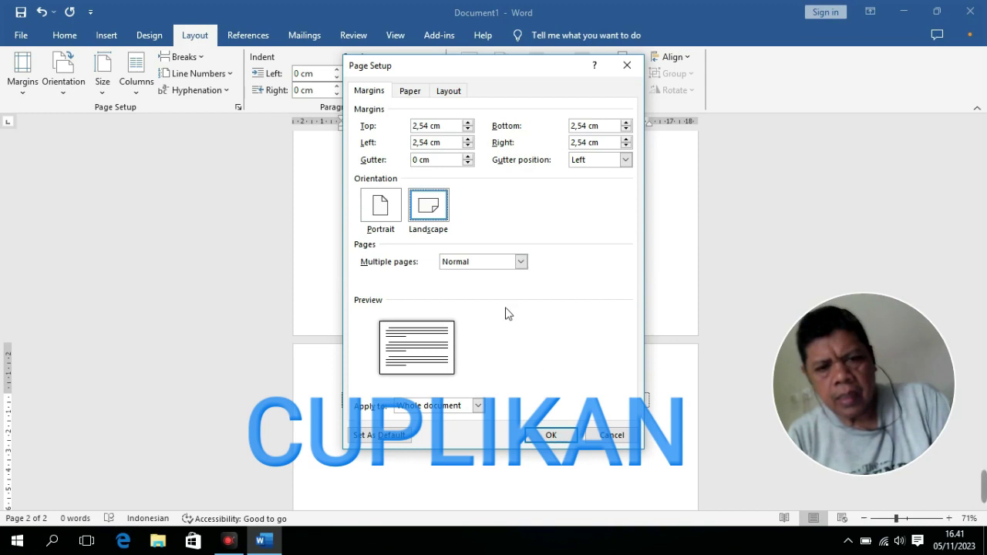
click(520, 262)
click(521, 263)
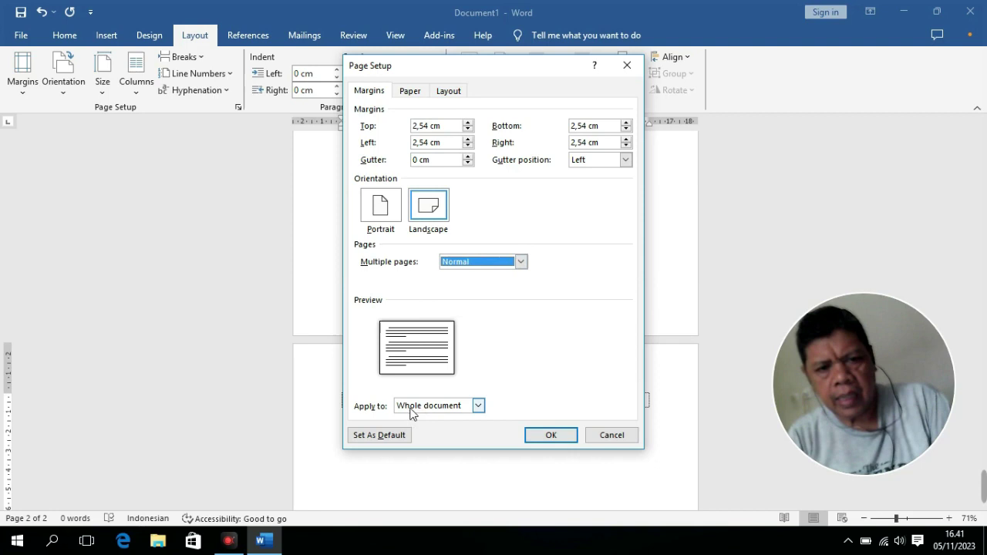
click(477, 407)
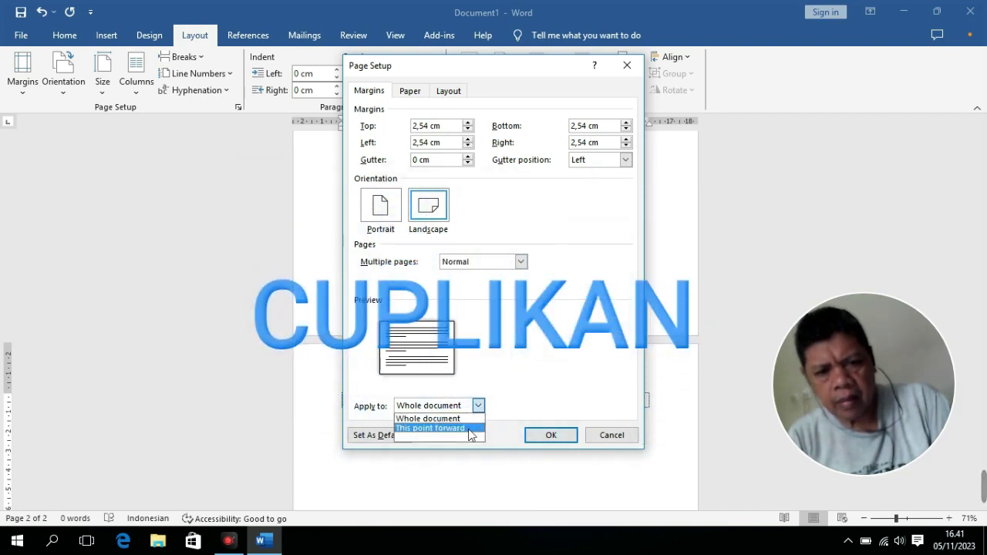
click(469, 429)
key(Return)
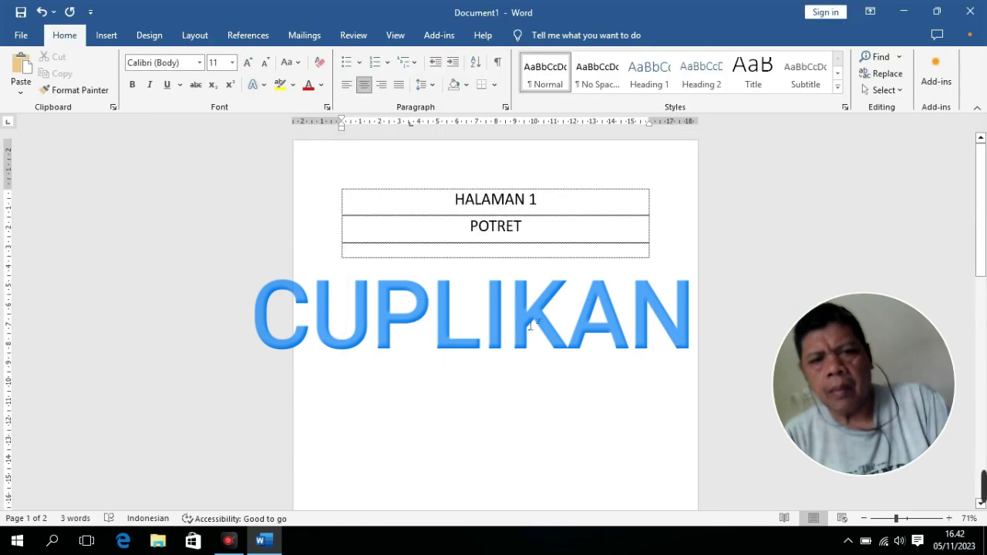
scroll(494, 373, down, 5)
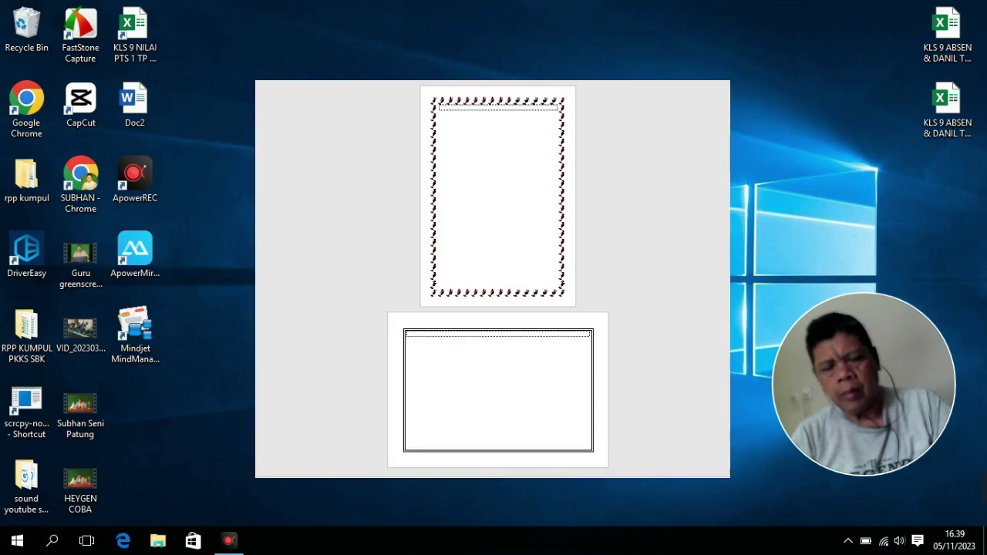
- Bring up the Start menu to launch Word
click(17, 541)
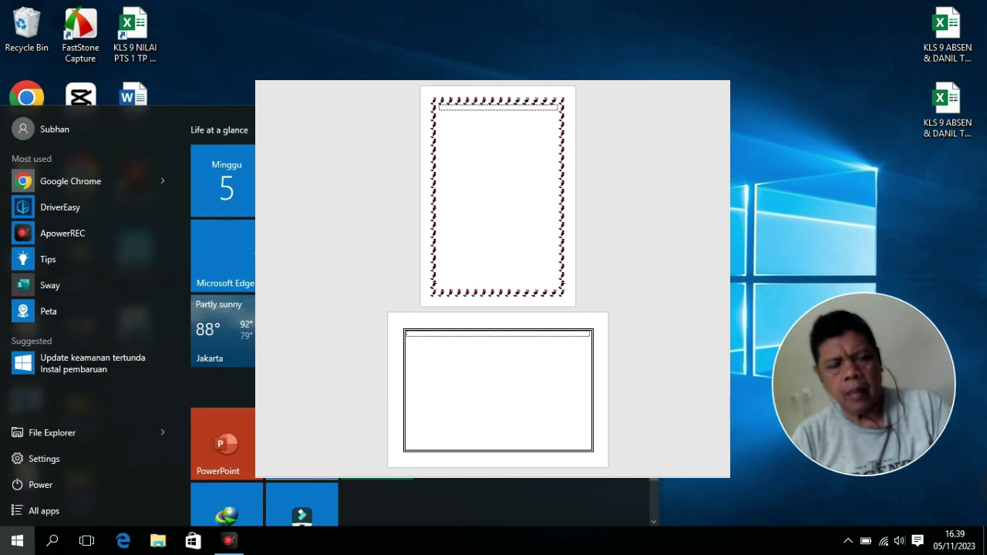
key(Escape)
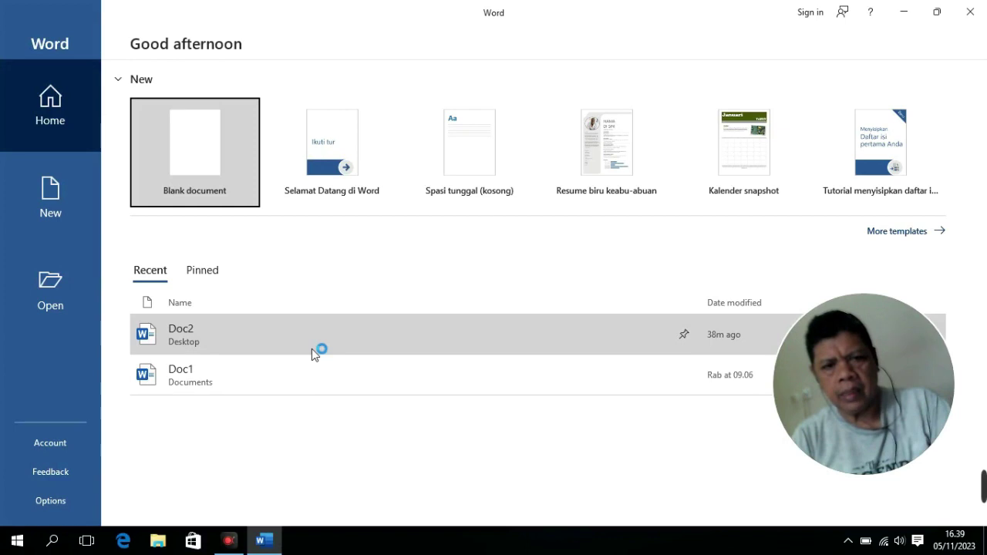
- Create a blank Document1 and reach Word Options through File > More
click(216, 160)
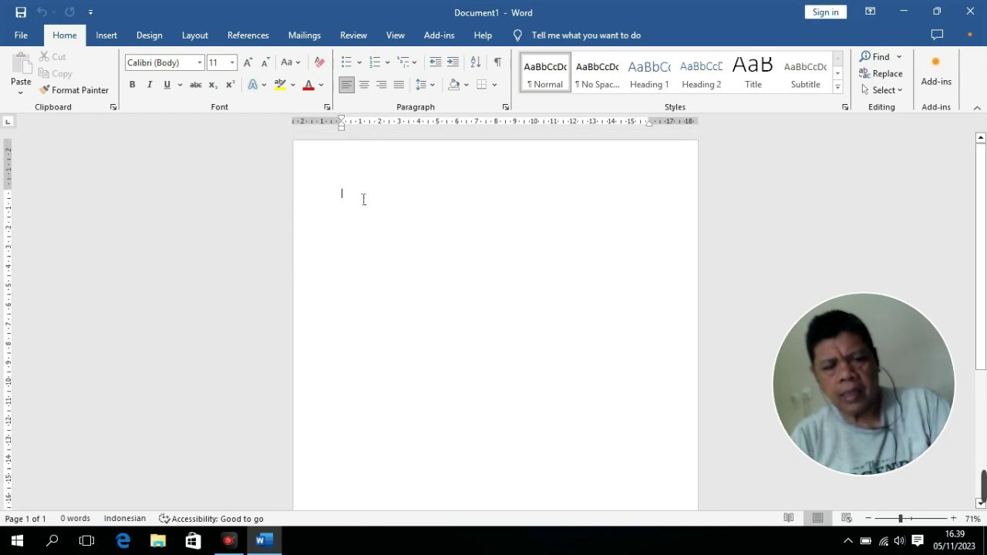
click(21, 35)
click(43, 467)
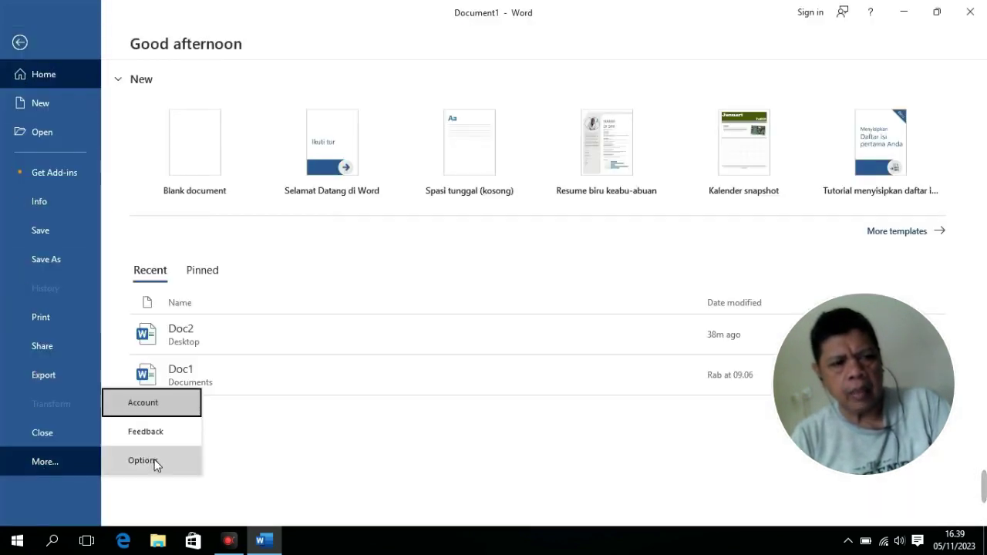
click(142, 461)
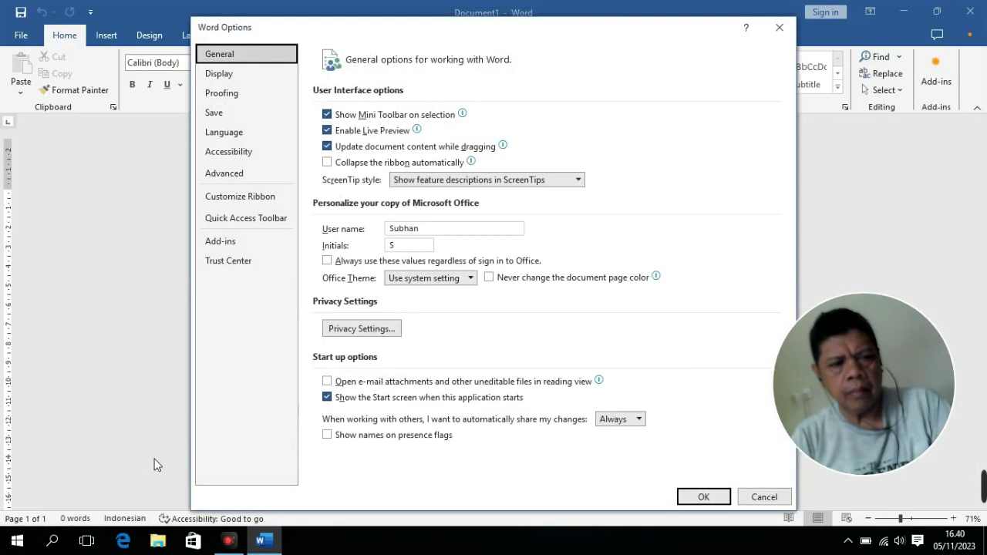
- Enable Show text boundaries in Word's Advanced options and confirm with OK
click(224, 174)
scroll(460, 336, down, 5)
scroll(462, 342, down, 5)
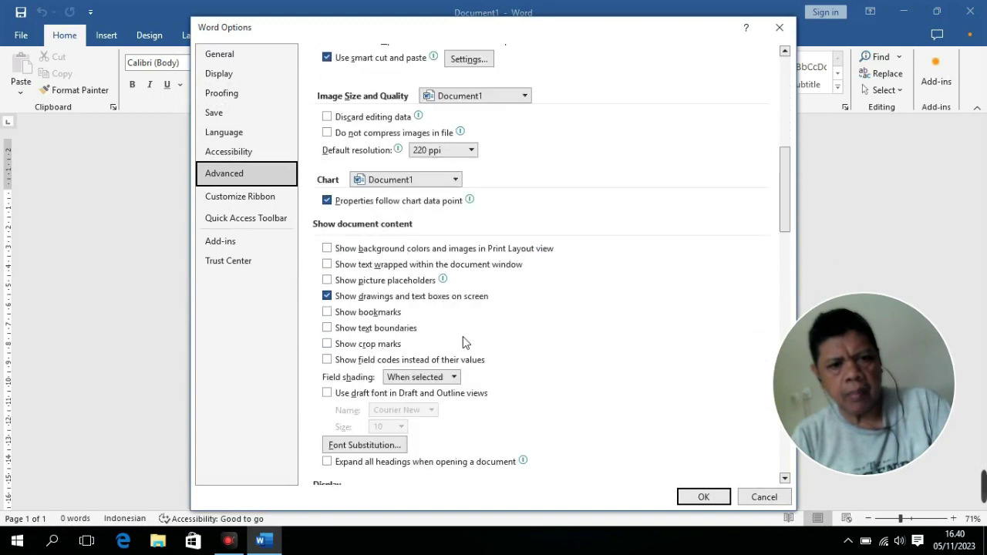
scroll(427, 279, down, 15)
scroll(427, 279, up, 3)
scroll(412, 276, up, 2)
scroll(413, 276, up, 8)
scroll(413, 276, up, 3)
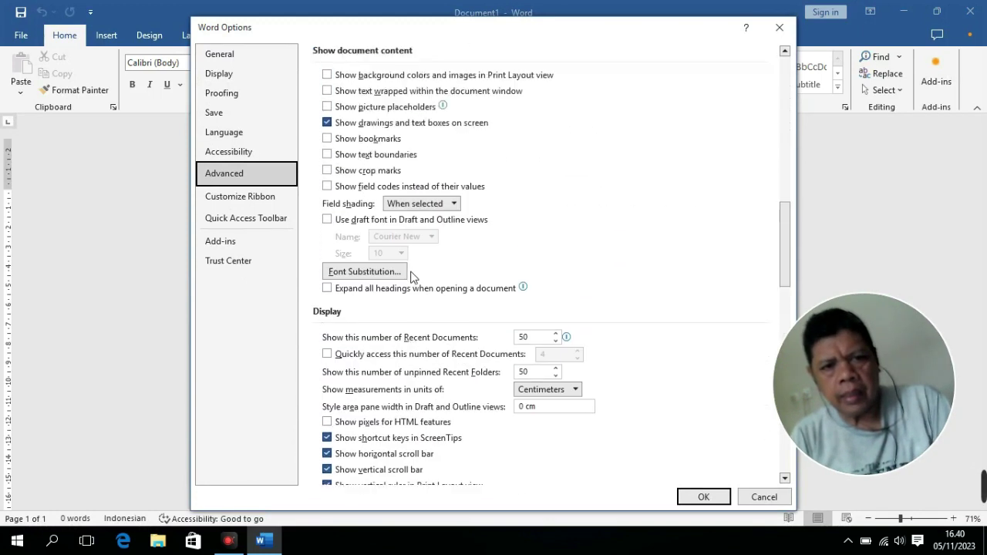
scroll(412, 276, up, 1)
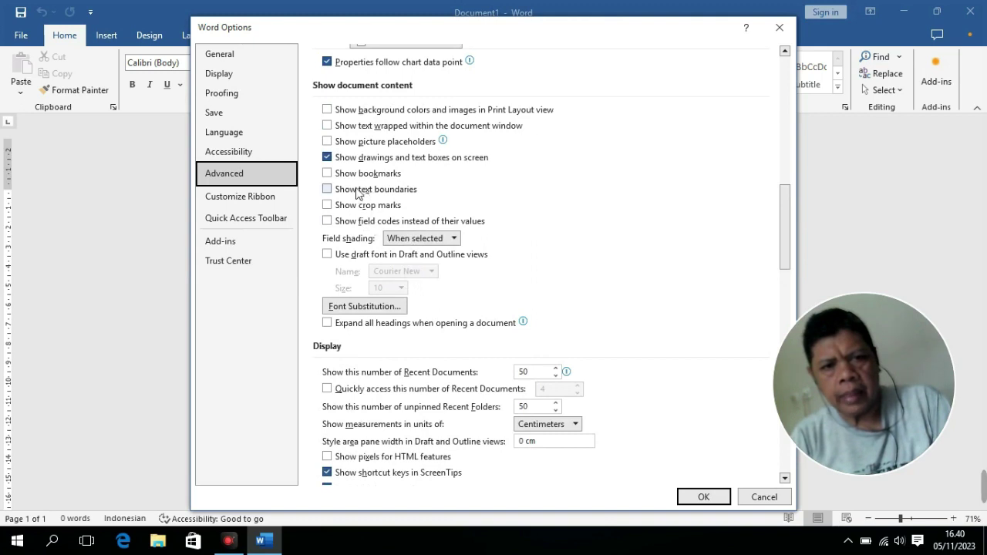
click(326, 190)
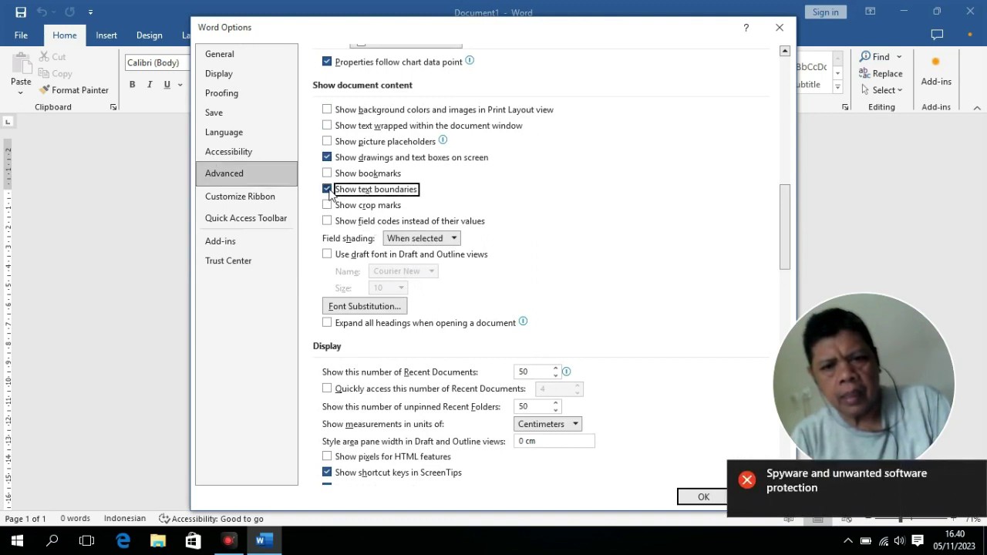
click(703, 500)
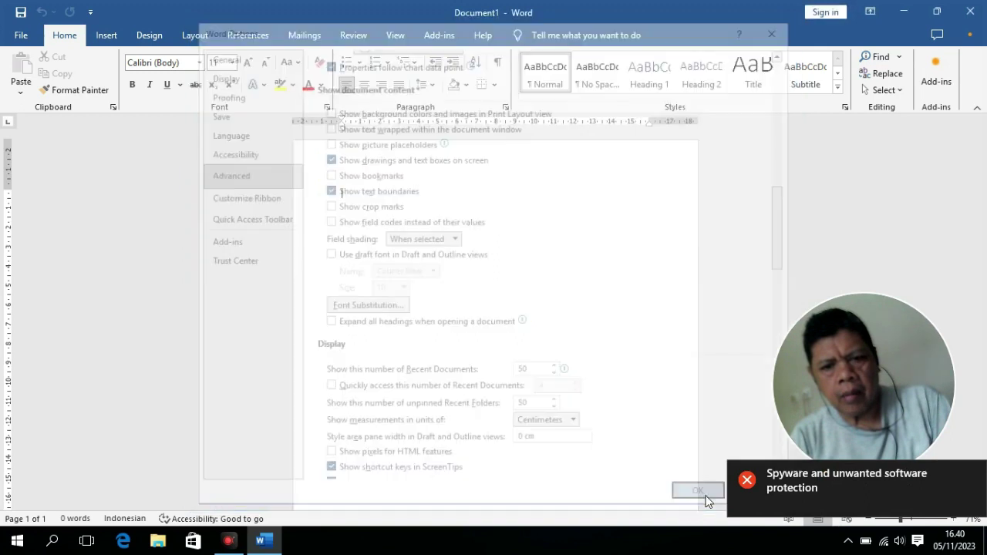
- Dismiss the security notice and insert a page break to give Document1 a blank second page
click(970, 476)
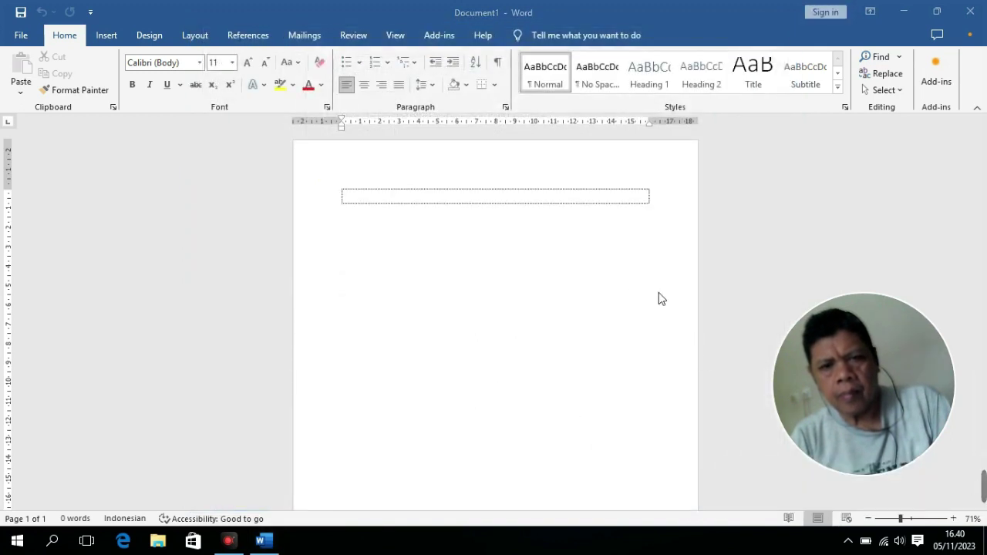
scroll(488, 309, down, 5)
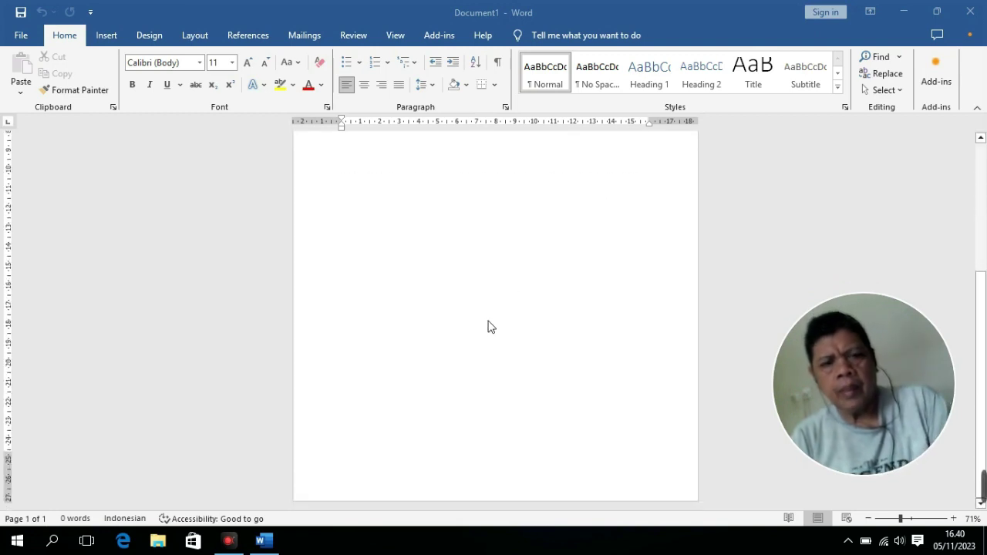
scroll(481, 316, up, 2)
scroll(474, 314, up, 3)
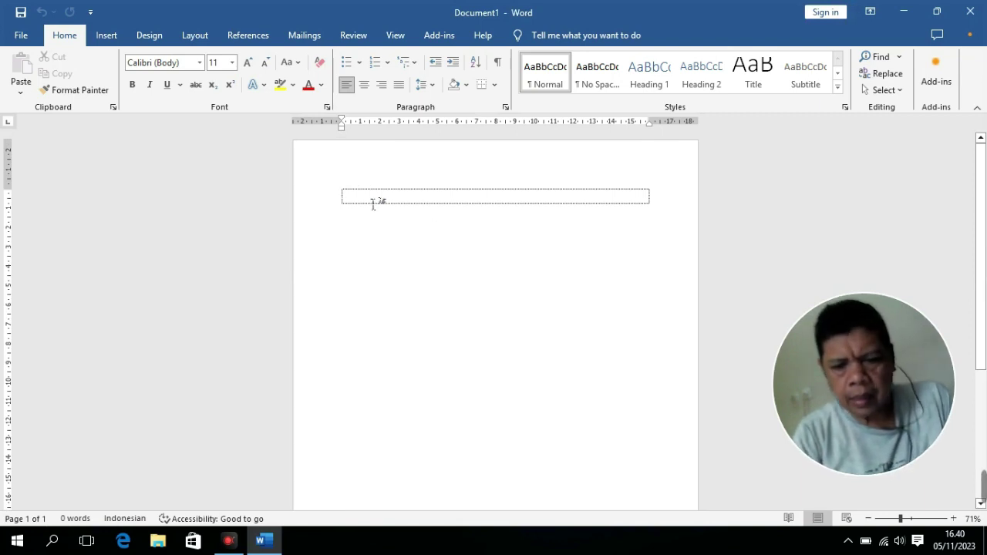
key(ctrl+Return)
scroll(561, 451, down, 3)
scroll(561, 453, up, 3)
scroll(518, 406, down, 3)
scroll(461, 356, up, 3)
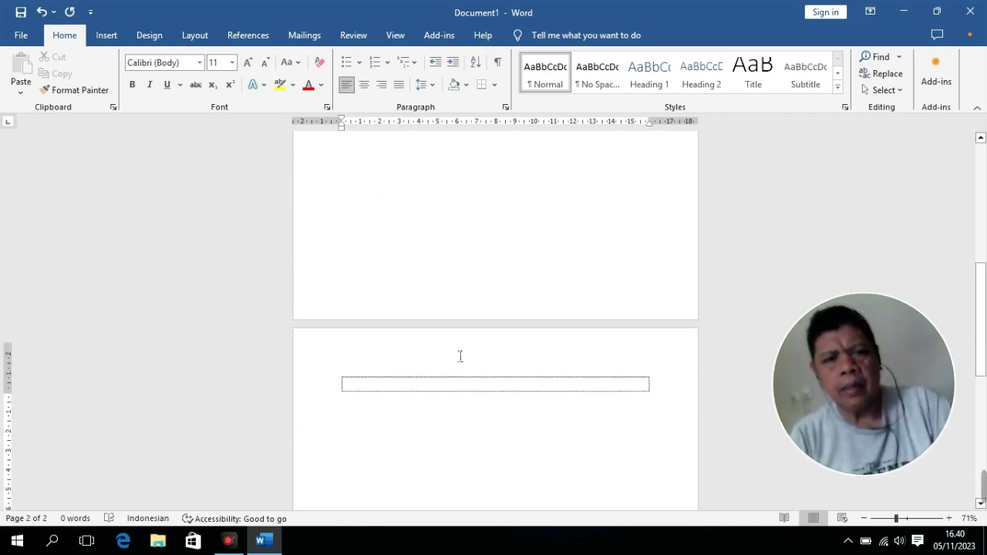
scroll(461, 355, up, 1)
scroll(383, 400, down, 3)
scroll(386, 396, up, 3)
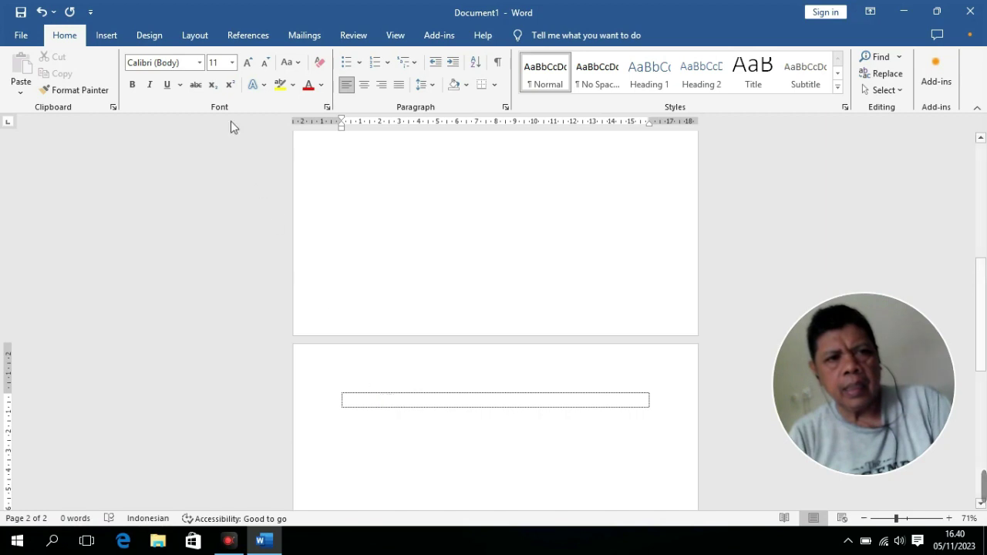
click(195, 35)
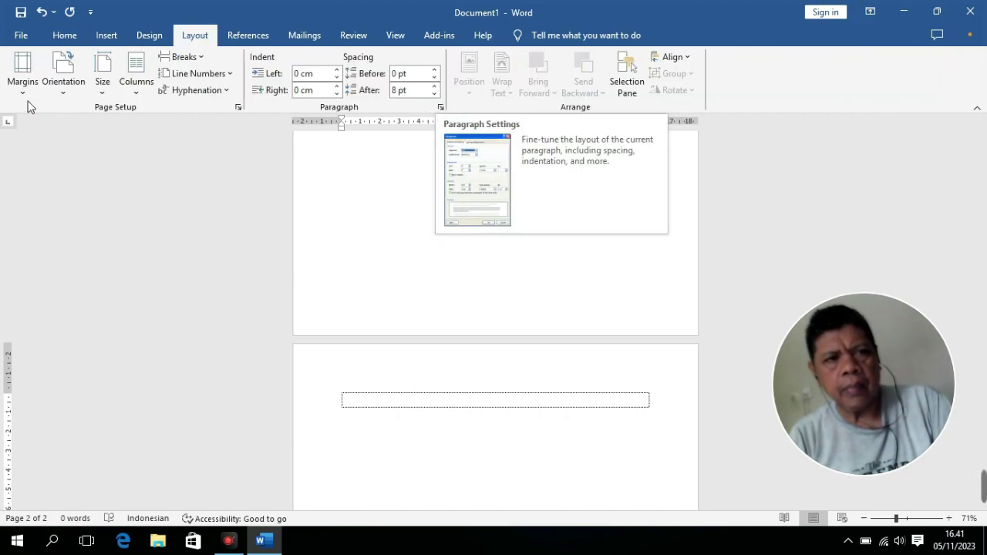
- In Page Setup, make page 2 landscape from this point forward, keeping Multiple pages Normal
click(64, 36)
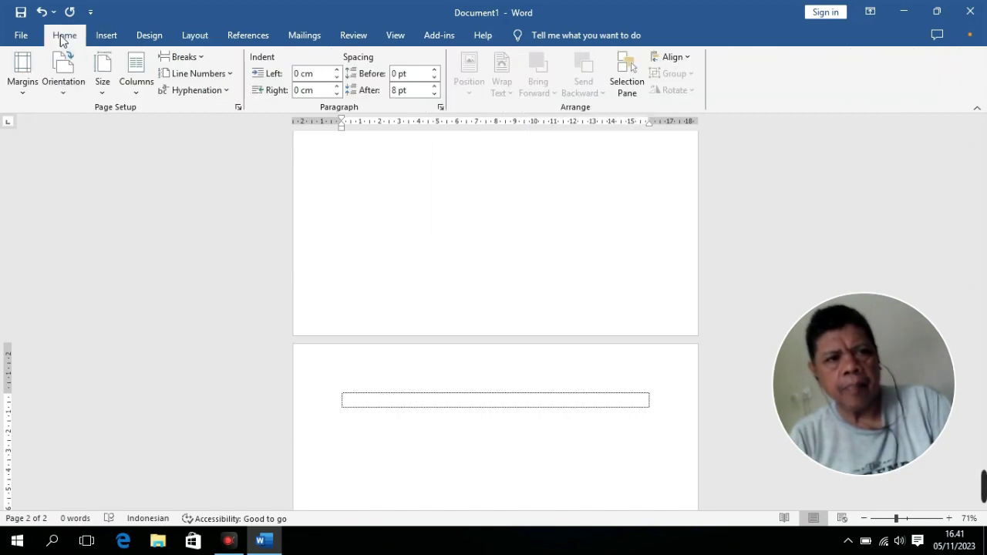
click(147, 42)
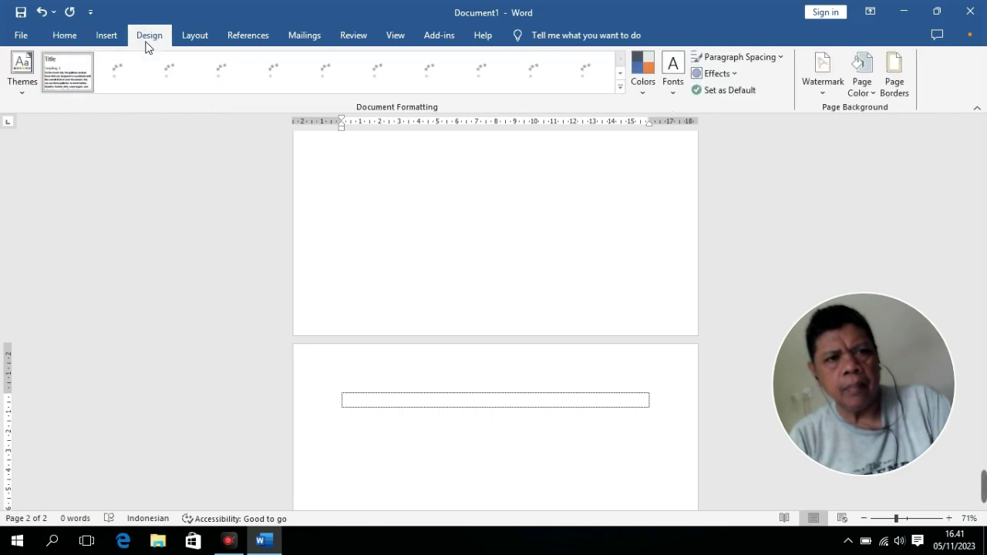
click(206, 39)
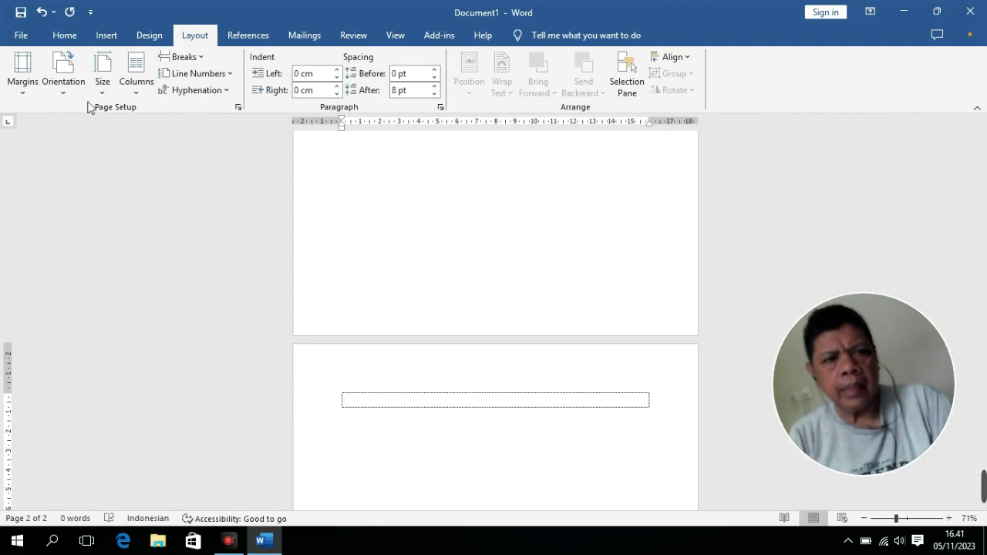
click(238, 109)
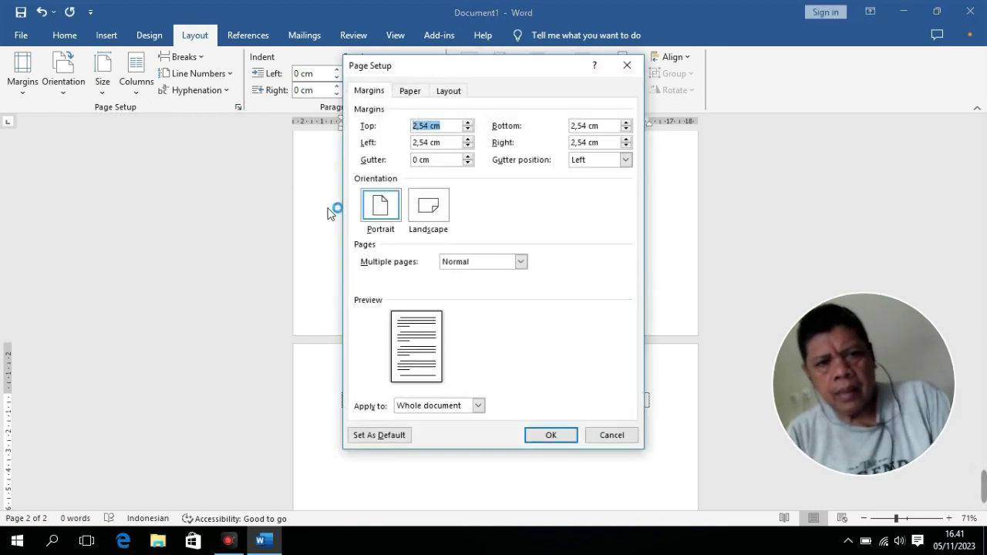
click(427, 215)
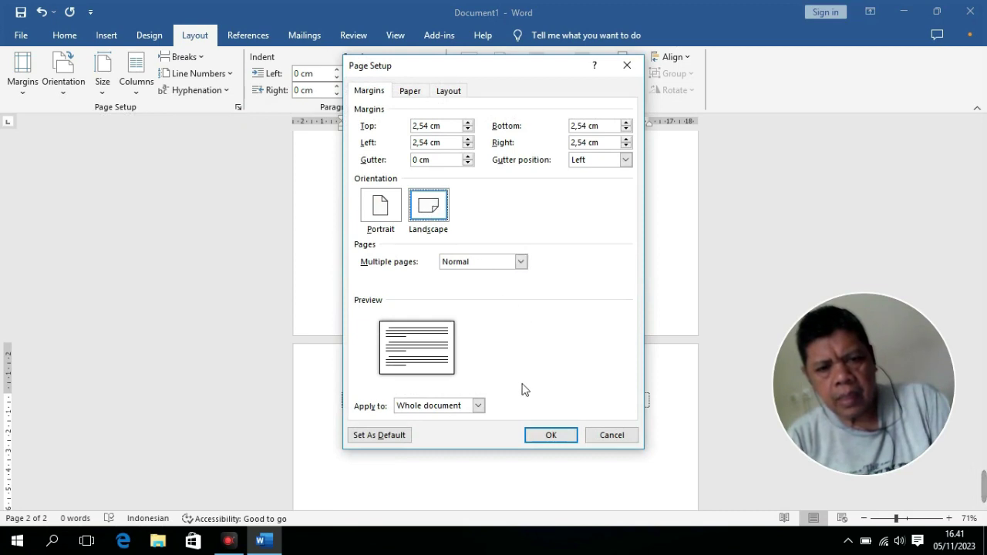
click(520, 262)
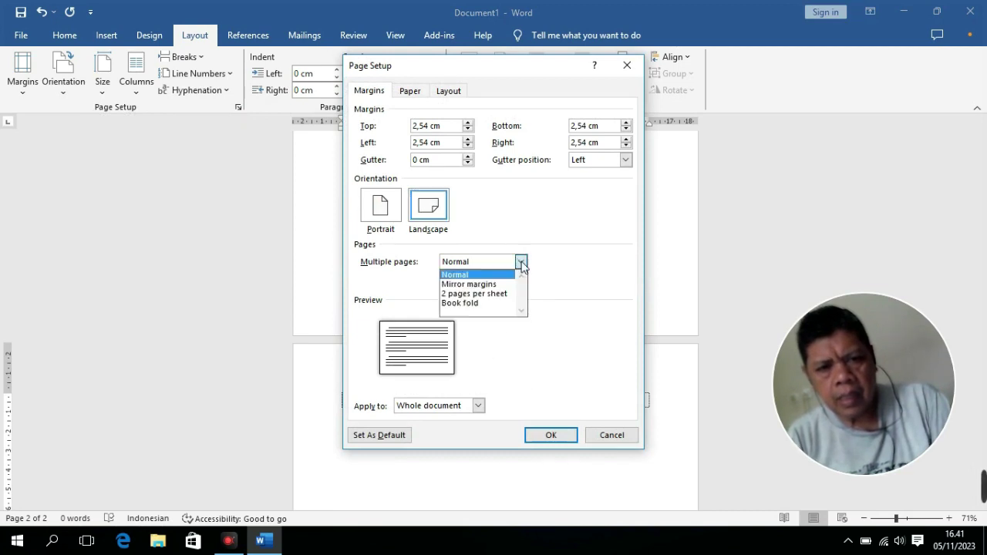
click(521, 263)
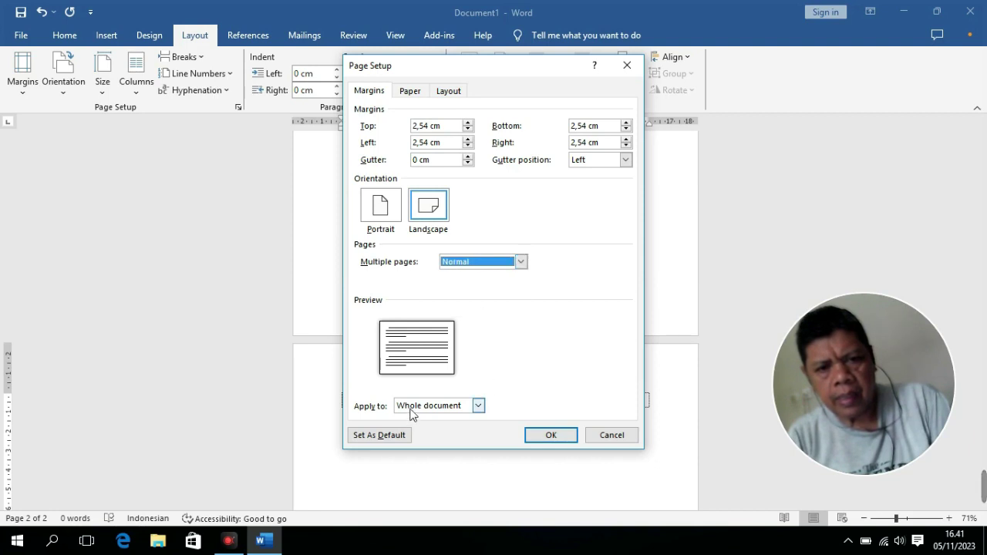
click(478, 406)
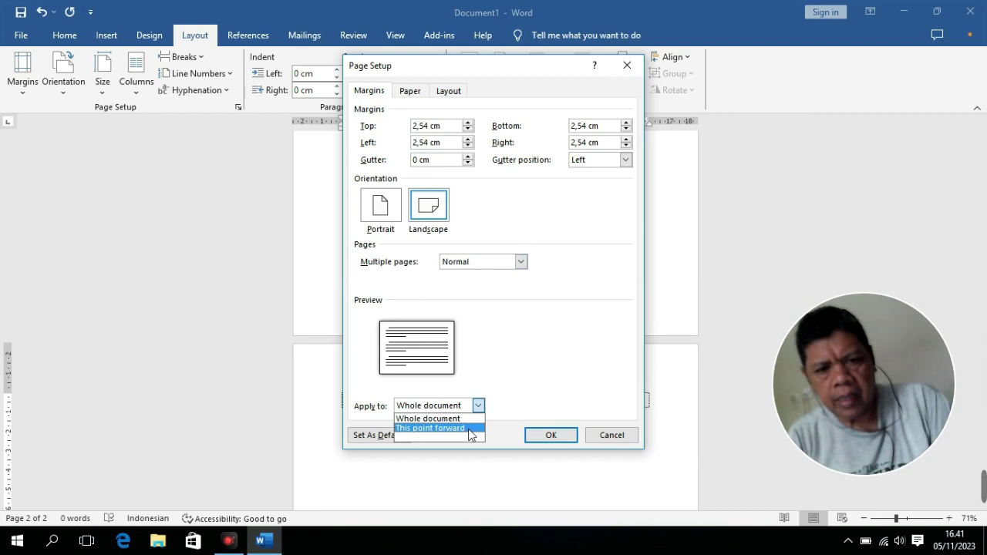
click(469, 427)
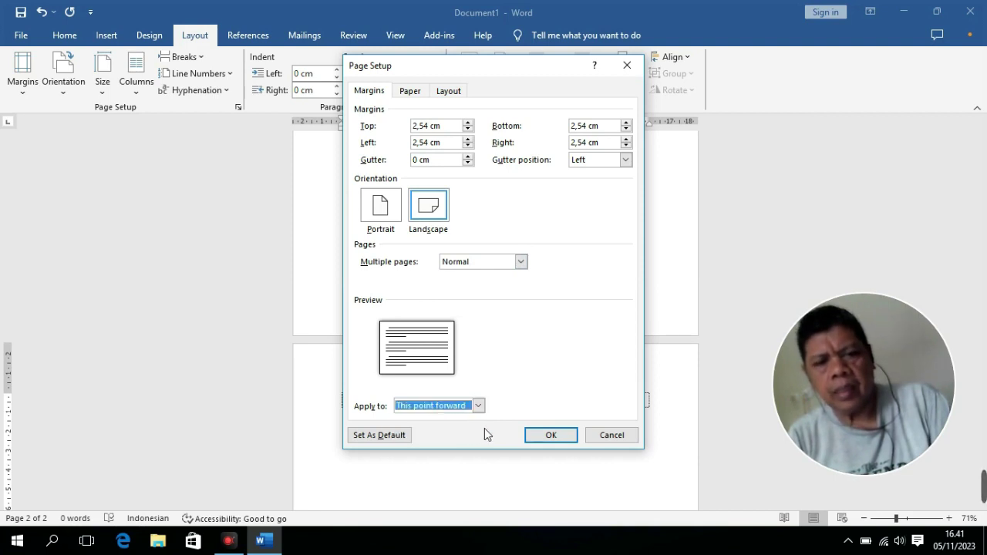
click(546, 436)
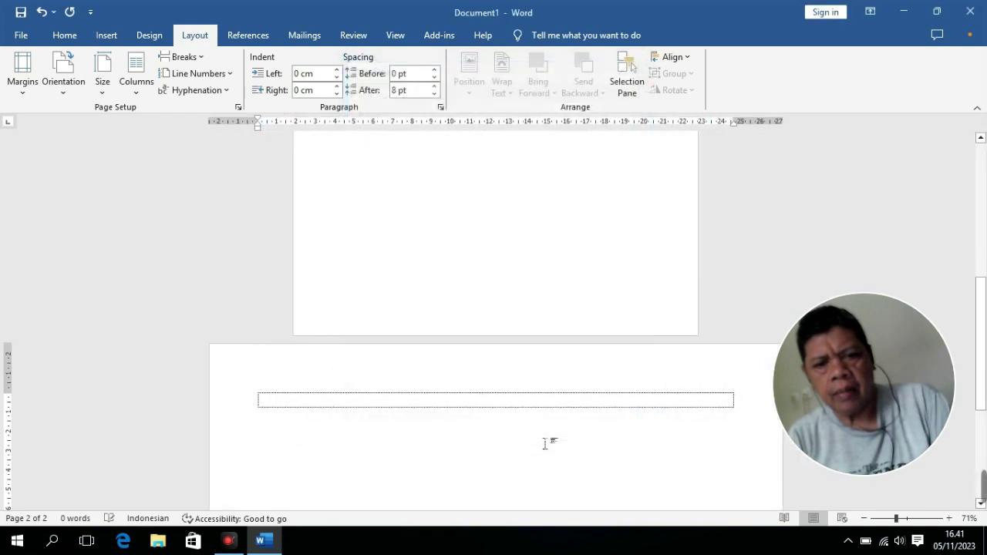
- Type 'HALAMAN 1' and 'POTRET' into the rows of page 1's table
scroll(532, 370, up, 3)
scroll(532, 319, up, 5)
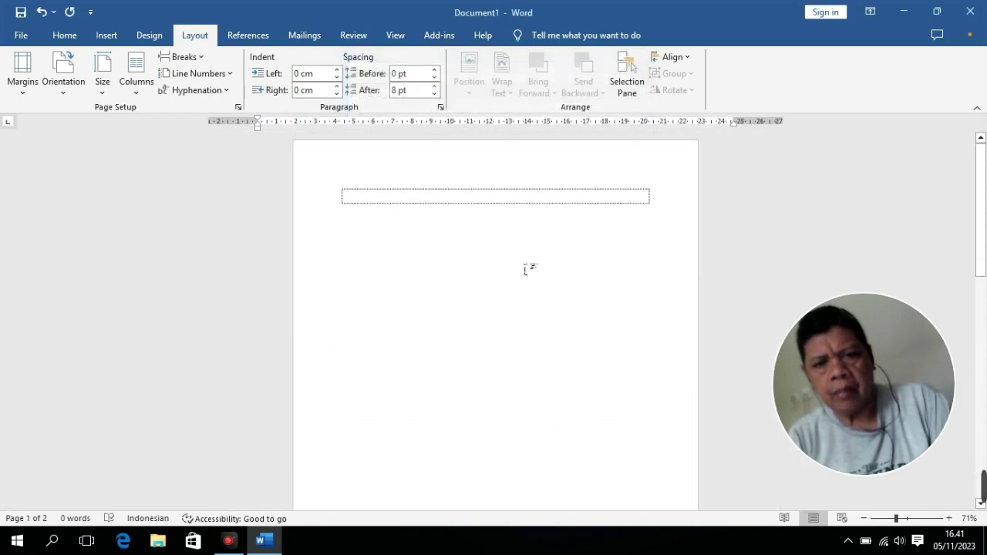
click(477, 201)
text(HALAMAN 1)
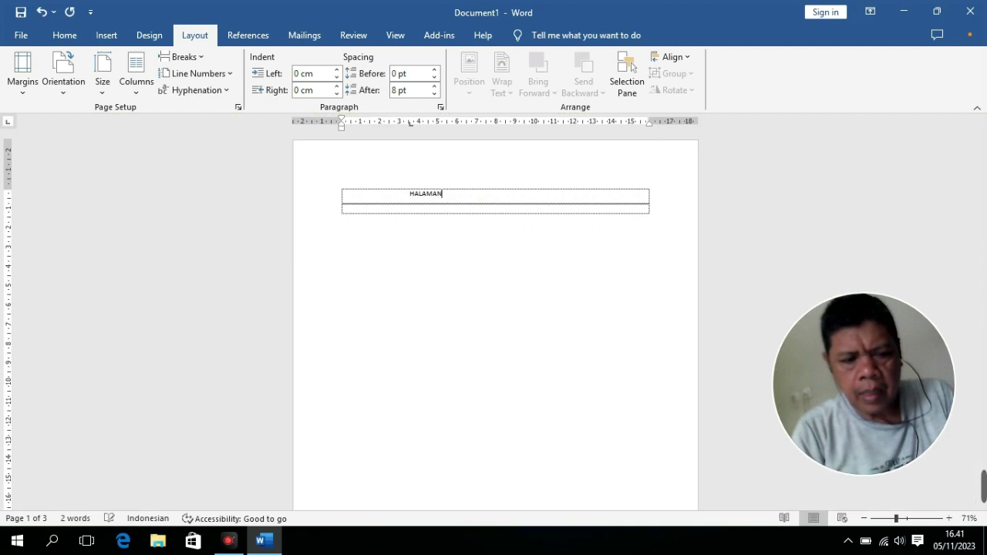
key(Tab)
text(POTR)
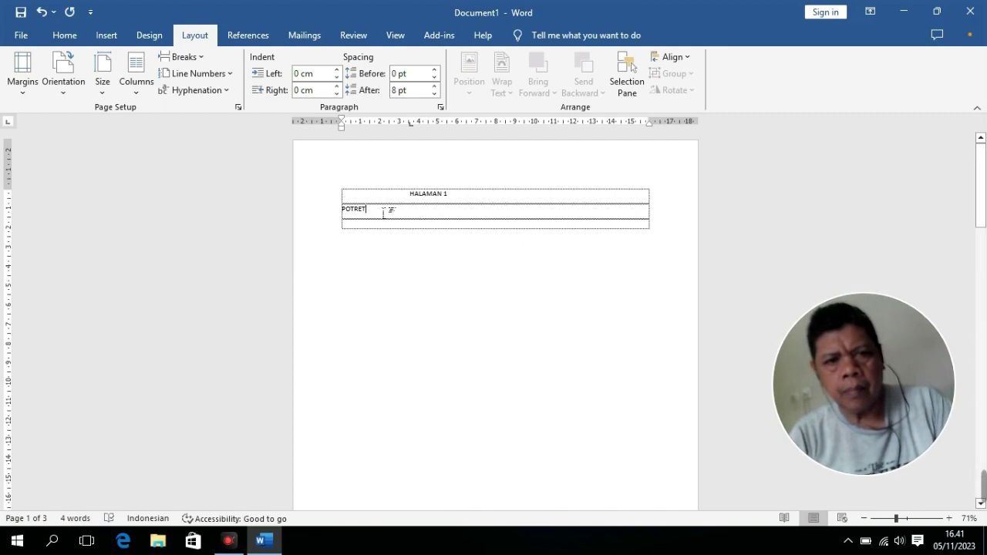
- Centre both page 1 labels and enlarge them to 24 pt
drag(383, 213, 343, 193)
key(ctrl+c)
click(55, 40)
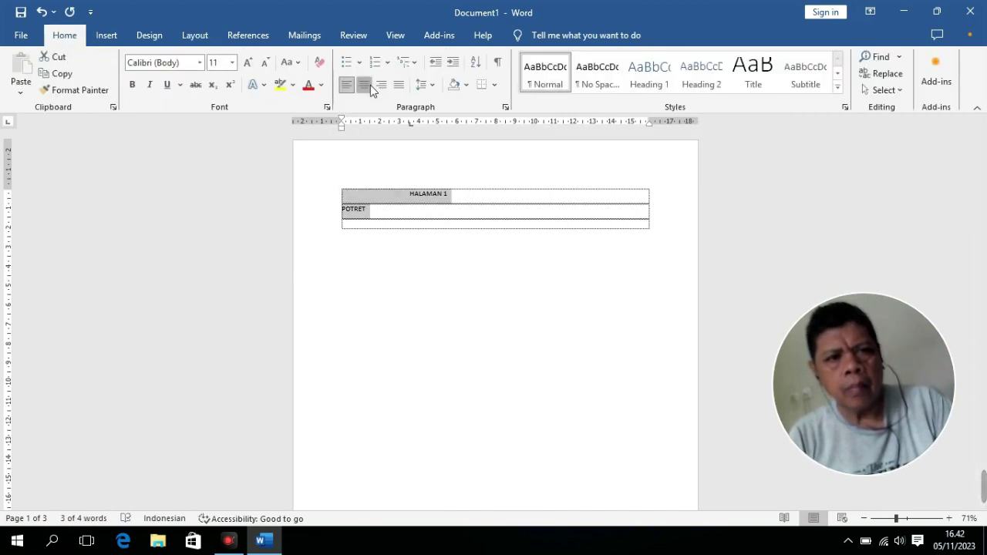
click(364, 85)
click(251, 65)
click(251, 65)
click(250, 65)
click(251, 66)
click(251, 66)
click(251, 66)
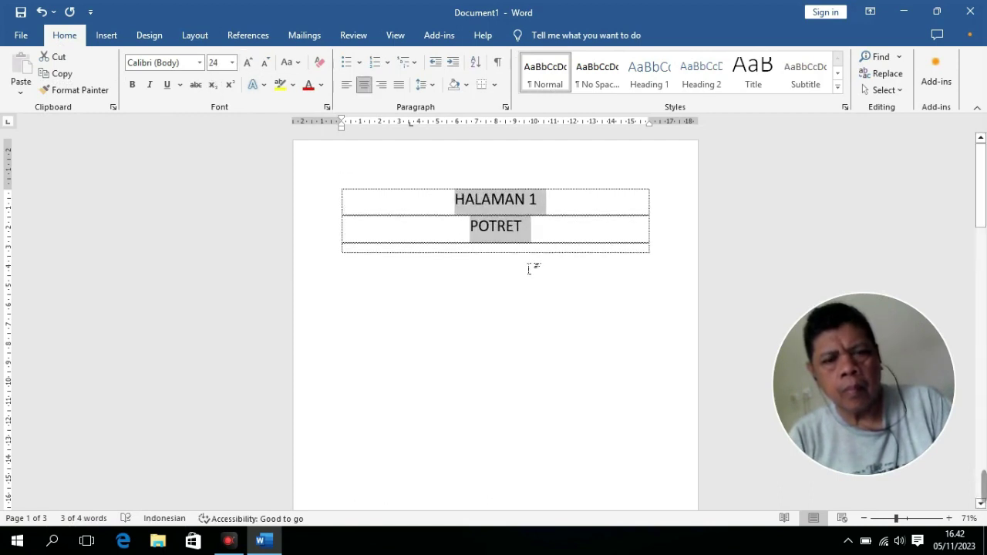
click(530, 228)
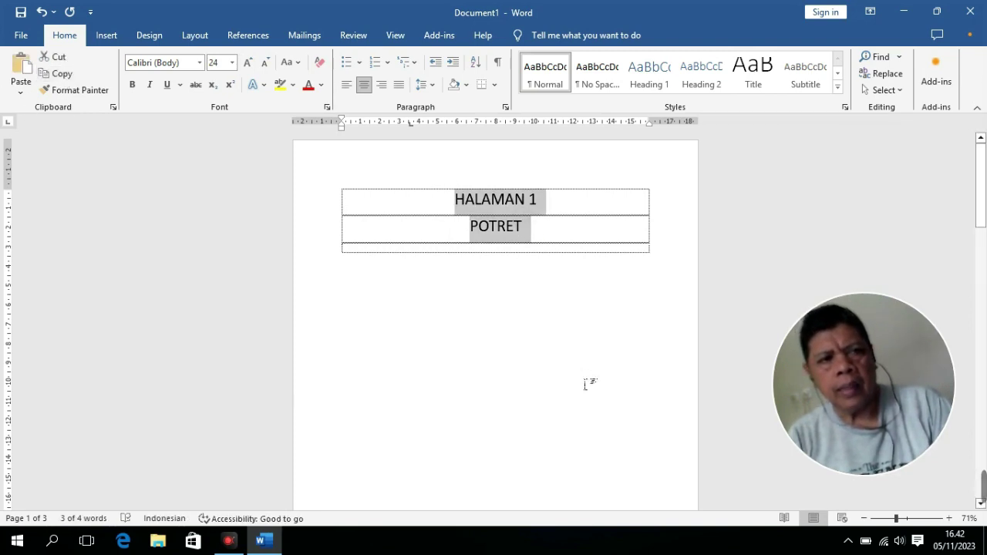
click(537, 330)
- Paste the page 1 labels into page 2's table and change 'HALAMAN 1' to 'HALAMAN 2'
scroll(531, 324, down, 5)
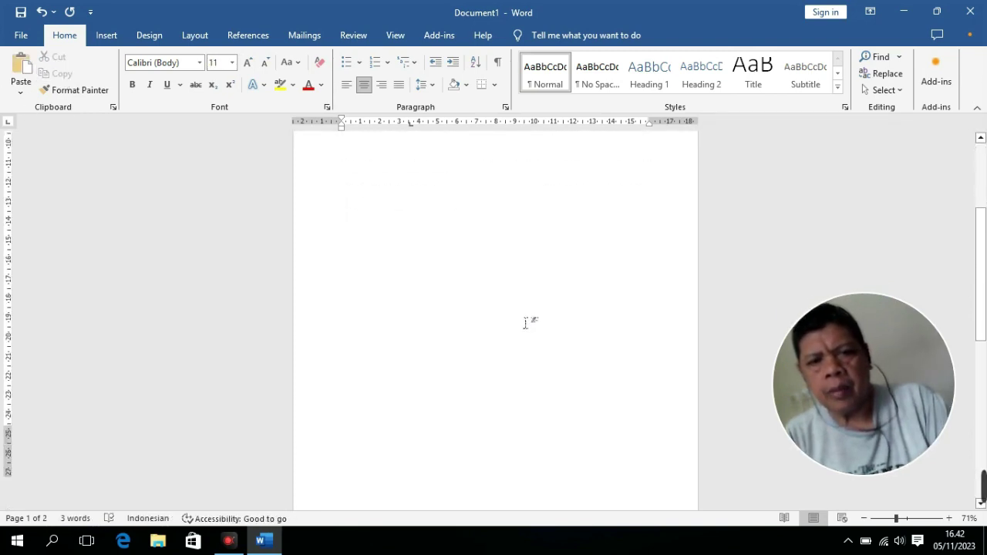
scroll(529, 324, down, 5)
click(479, 376)
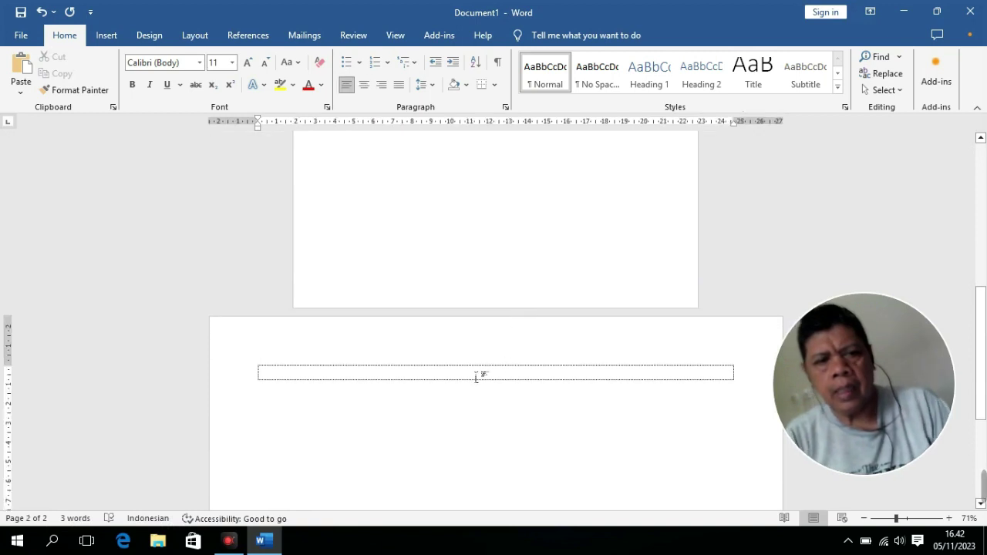
scroll(447, 378, down, 1)
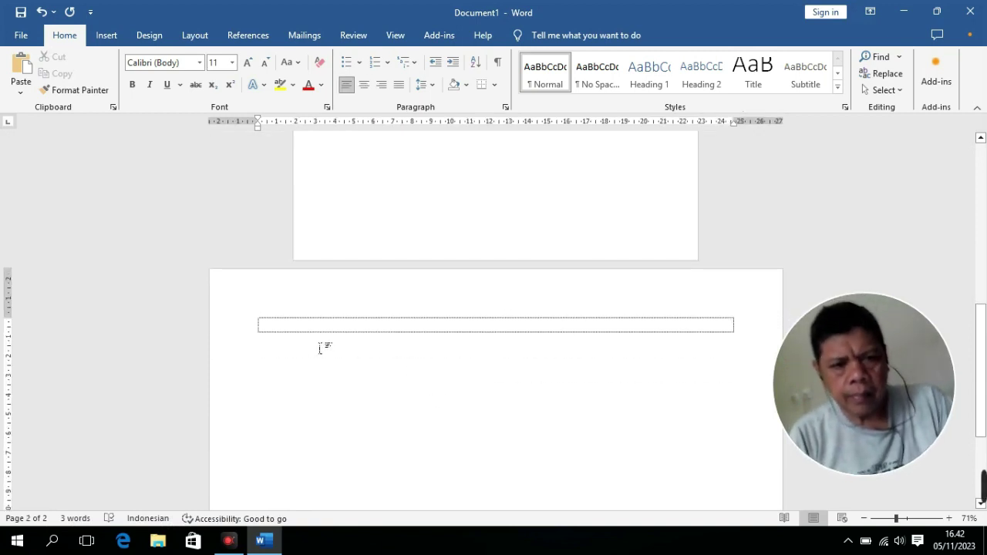
key(ctrl+v)
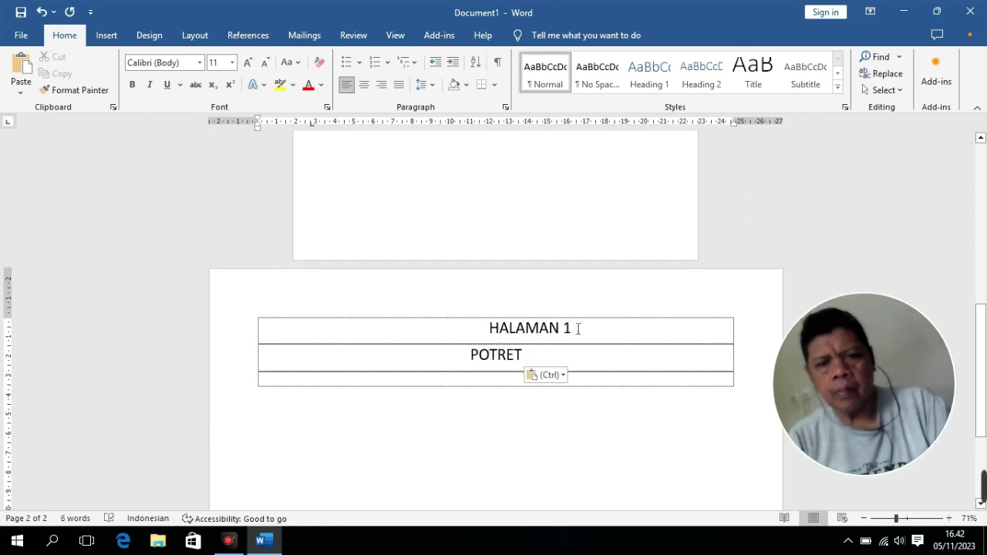
text(2)
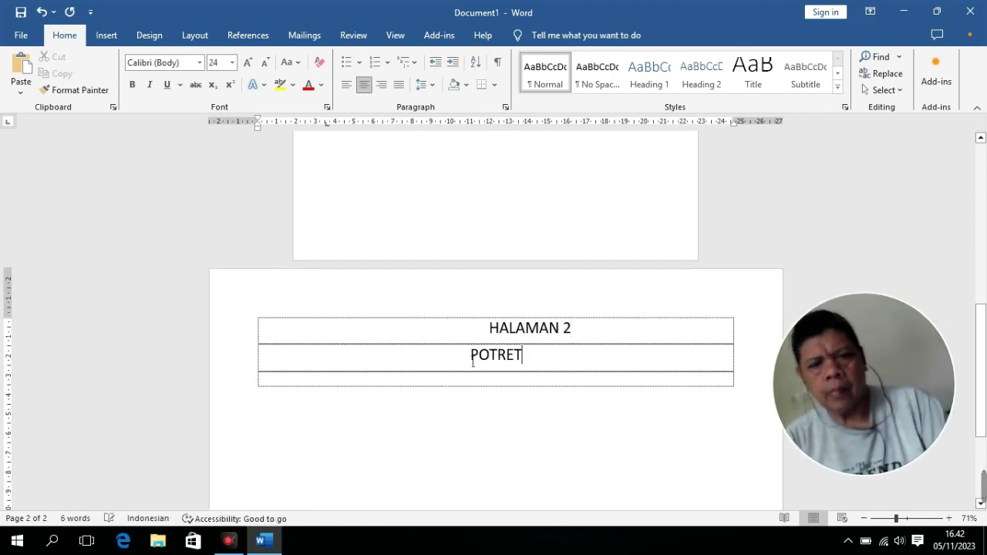
- Replace POTRET with LANDSCAPE and centre both rows of page 2's labels
double_click(472, 362)
key(BackSpace)
text(LANDSCAP)
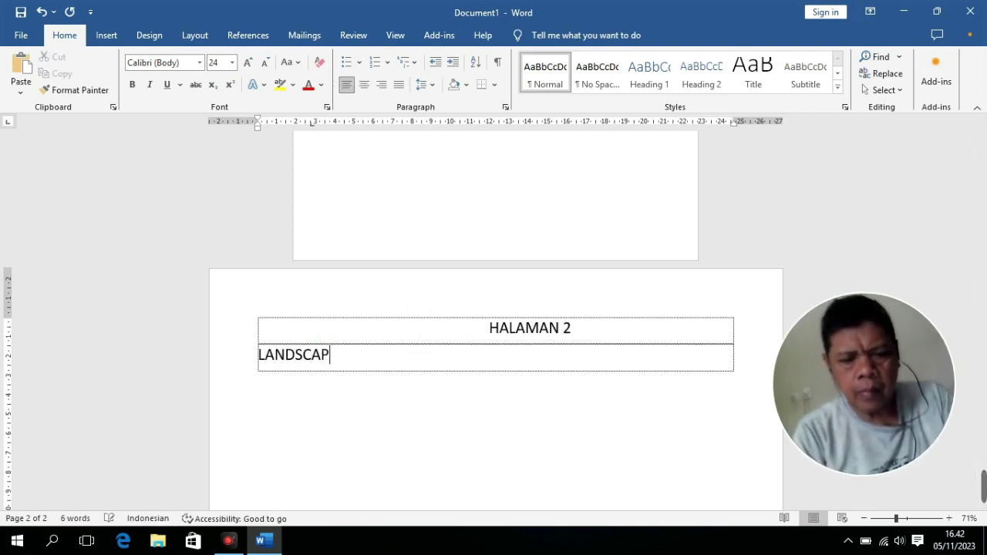
text(E)
drag(342, 360, 421, 330)
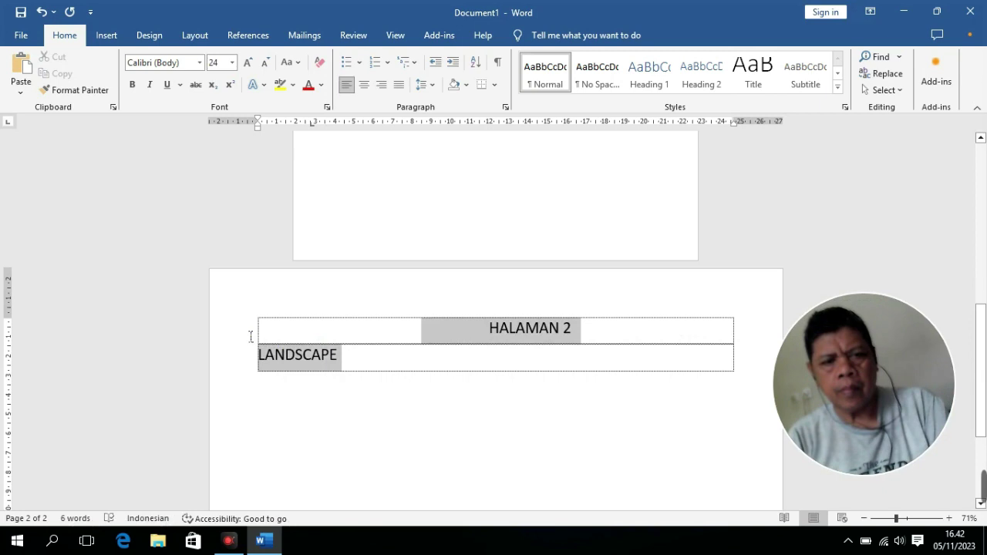
click(364, 85)
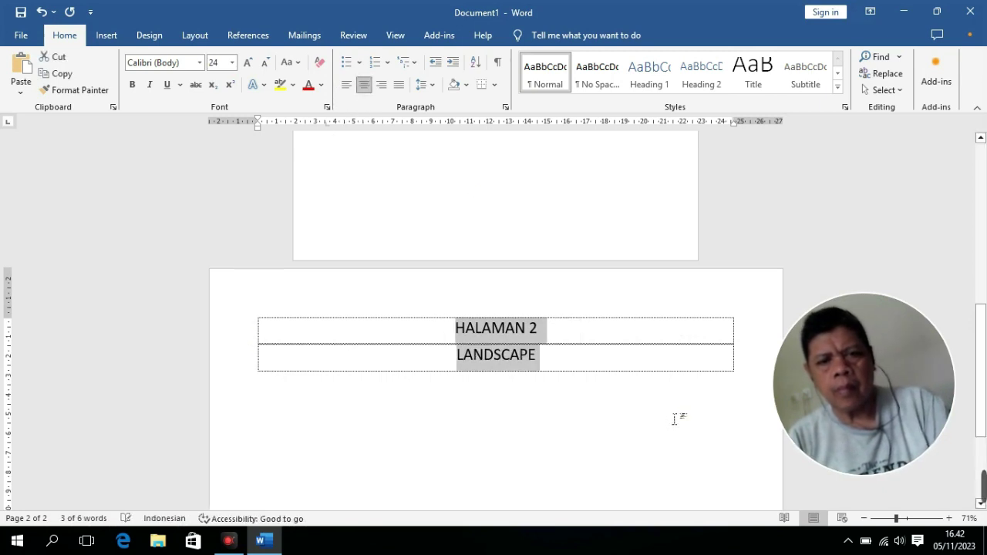
key(Right)
scroll(678, 416, down, 1)
scroll(669, 428, up, 1)
scroll(671, 436, up, 8)
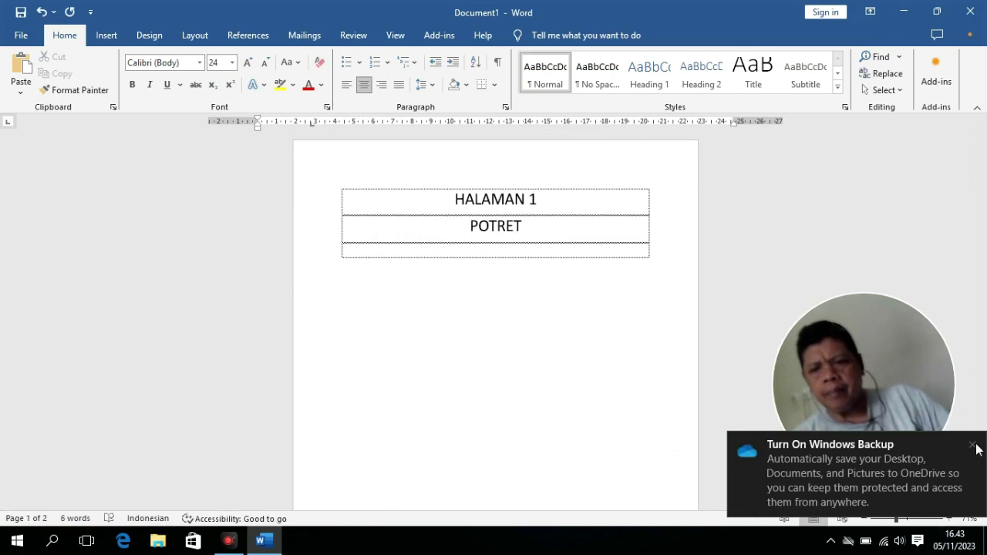
- Dismiss the Windows backup notice, review both labelled pages, and bring up the Design commands
click(976, 445)
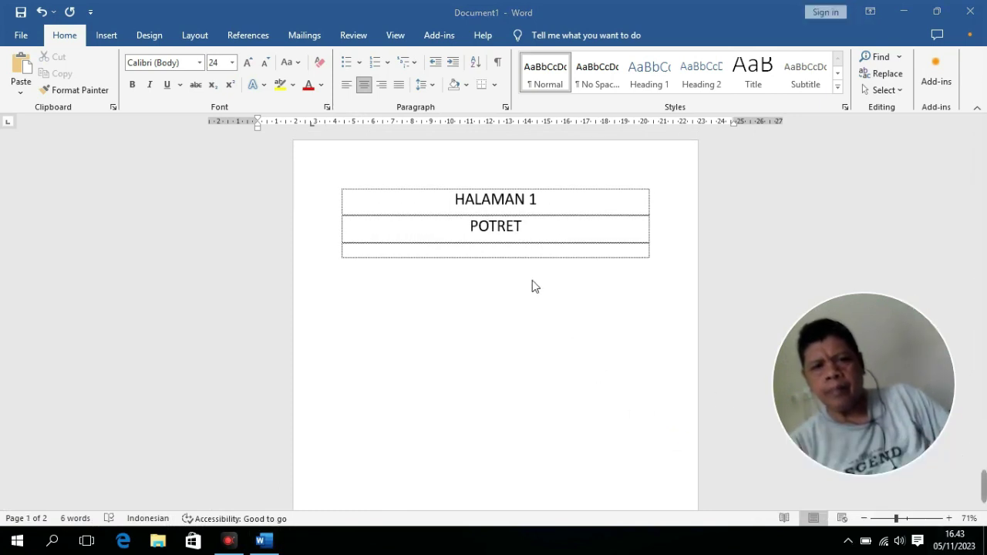
scroll(552, 289, down, 1)
scroll(552, 289, up, 1)
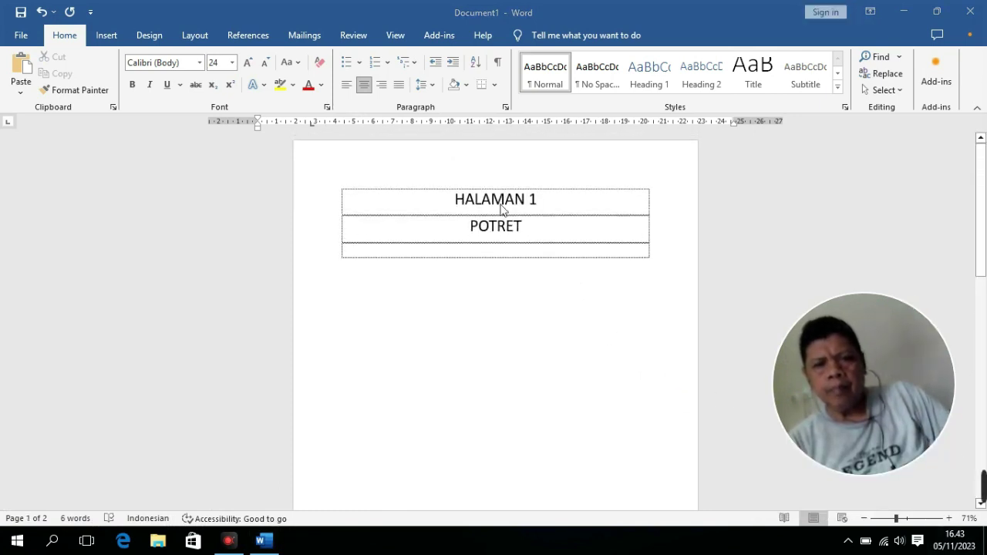
scroll(613, 229, down, 3)
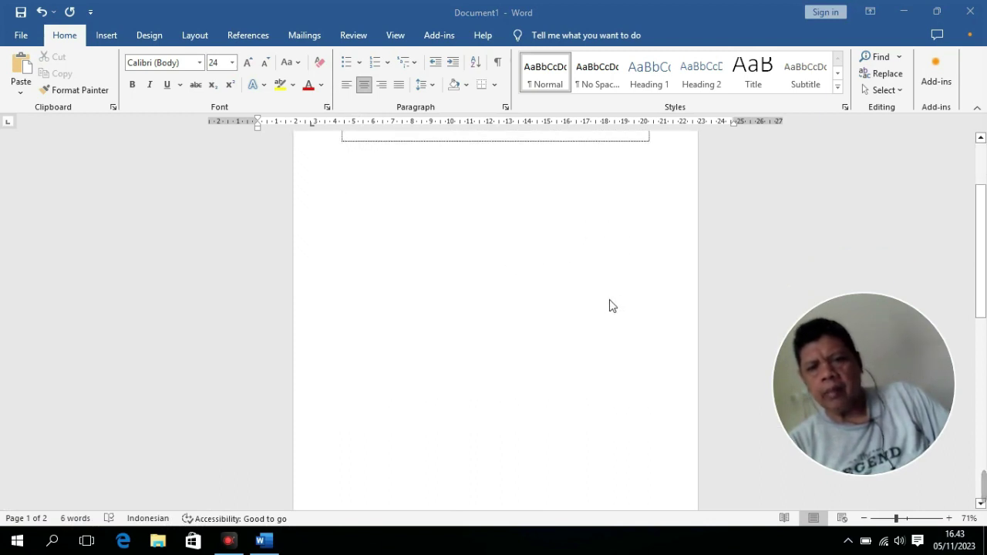
scroll(609, 304, down, 3)
scroll(606, 348, down, 3)
scroll(612, 355, down, 3)
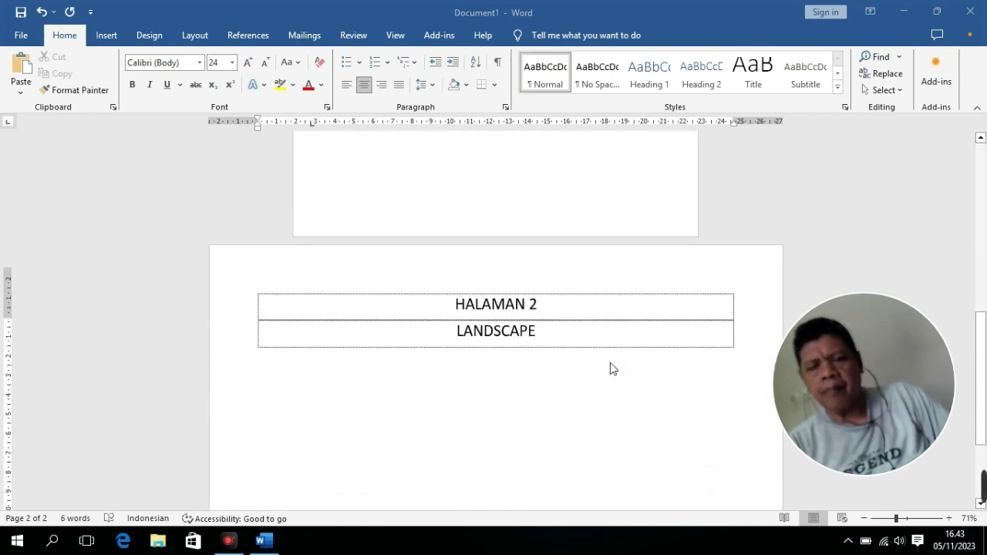
scroll(609, 363, up, 3)
scroll(607, 354, down, 3)
scroll(625, 337, up, 10)
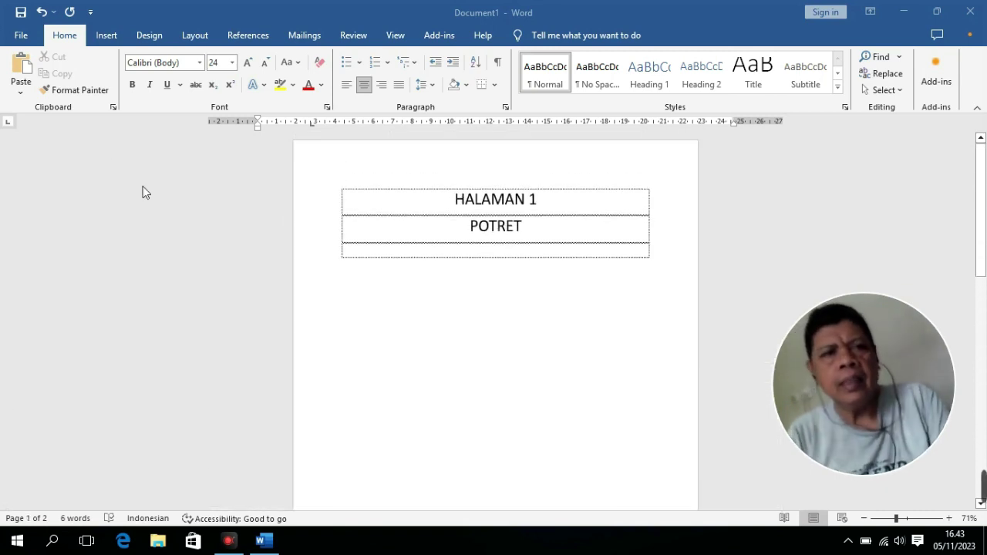
click(194, 37)
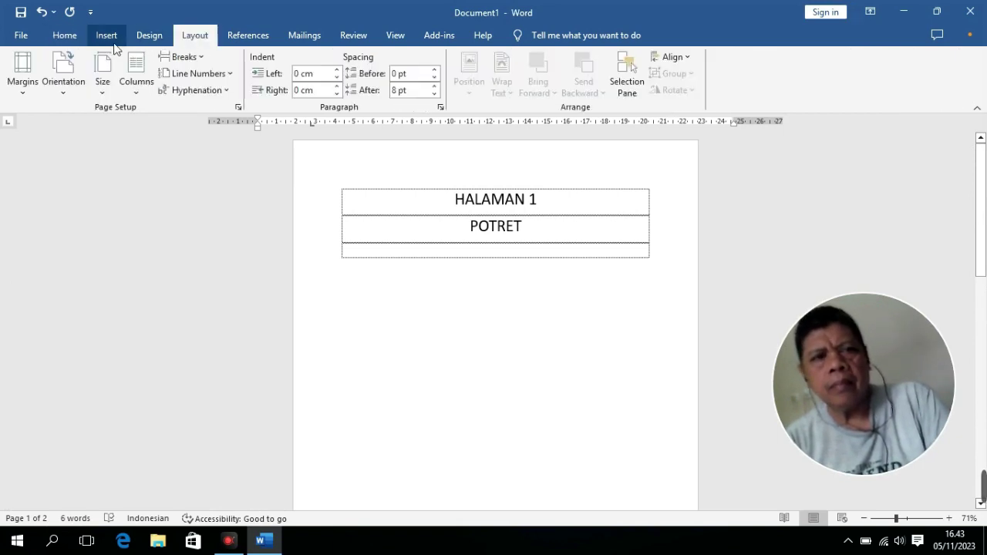
click(71, 37)
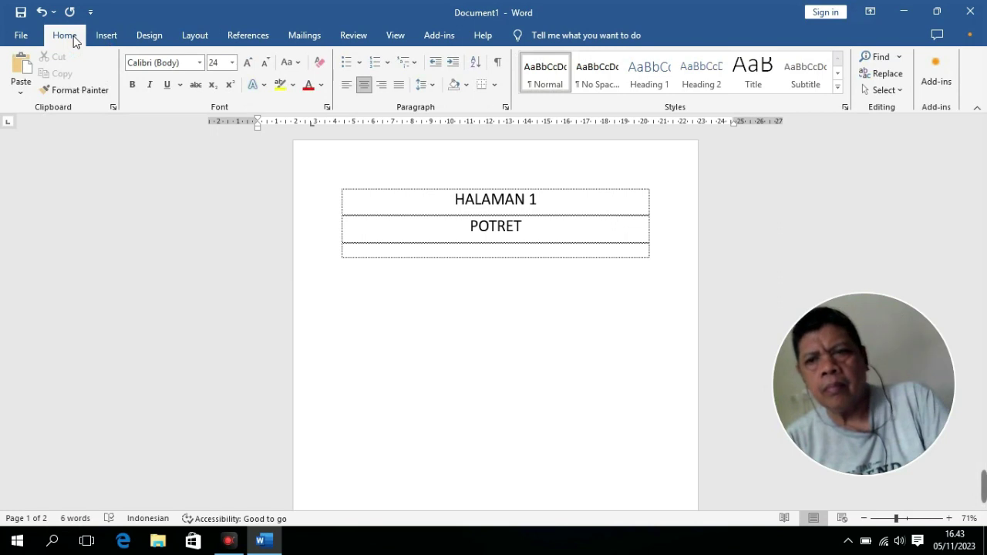
click(148, 39)
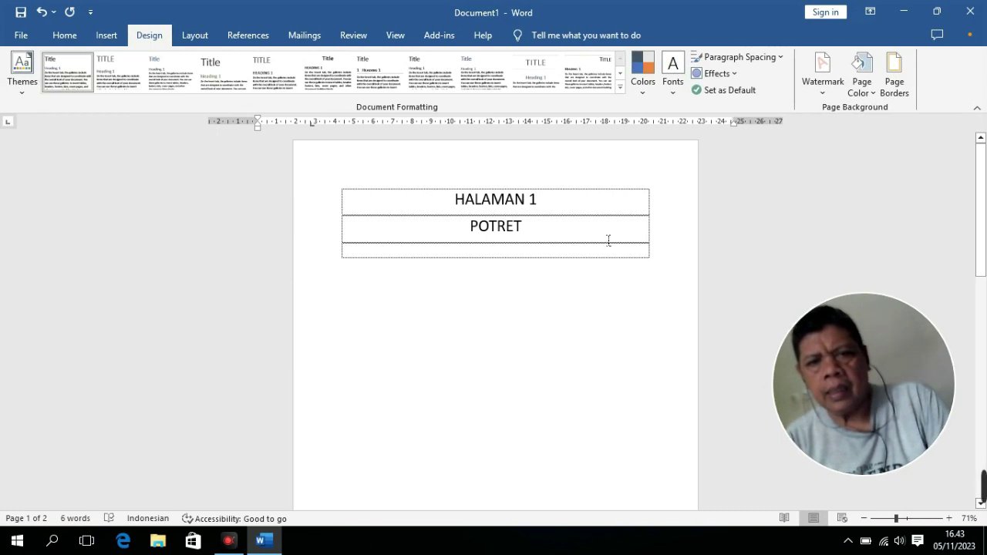
- Choose the star art border in the Page Borders settings
click(893, 70)
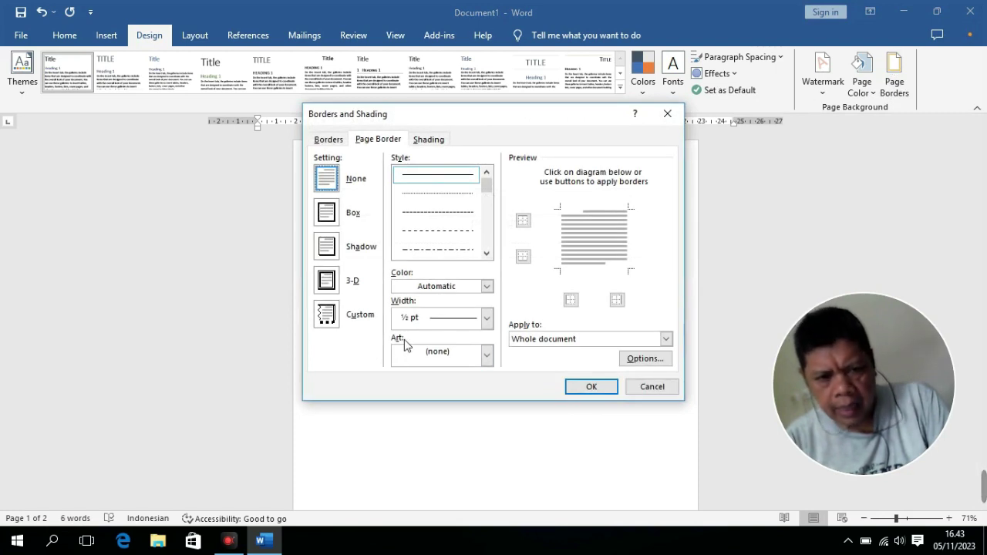
click(487, 359)
scroll(455, 430, down, 3)
scroll(455, 430, down, 2)
scroll(455, 430, down, 2)
scroll(453, 430, down, 2)
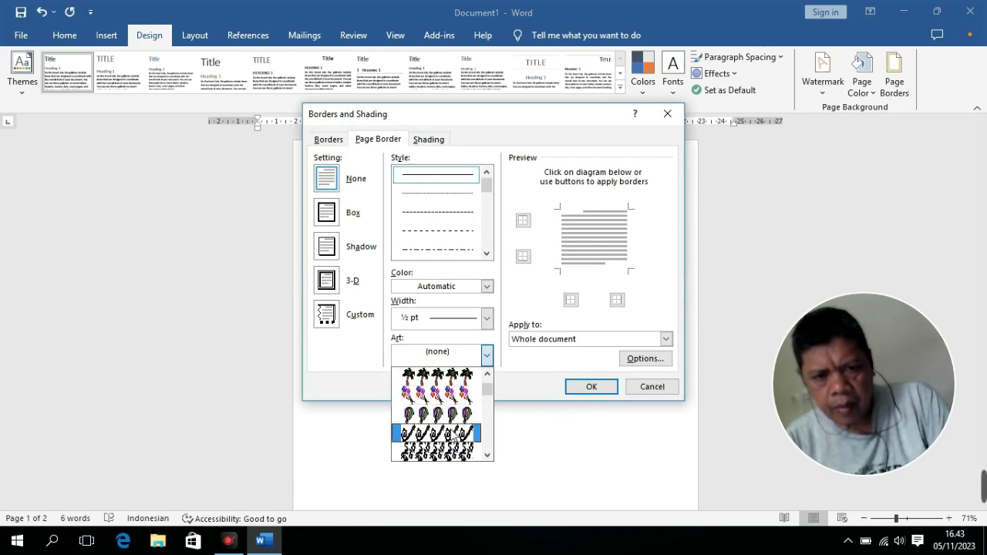
scroll(453, 432, down, 2)
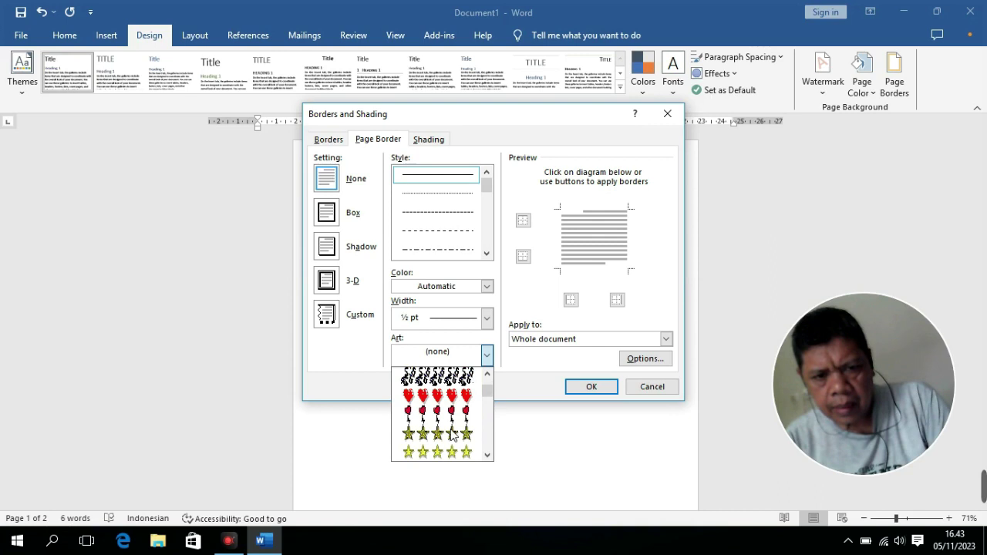
scroll(449, 414, down, 2)
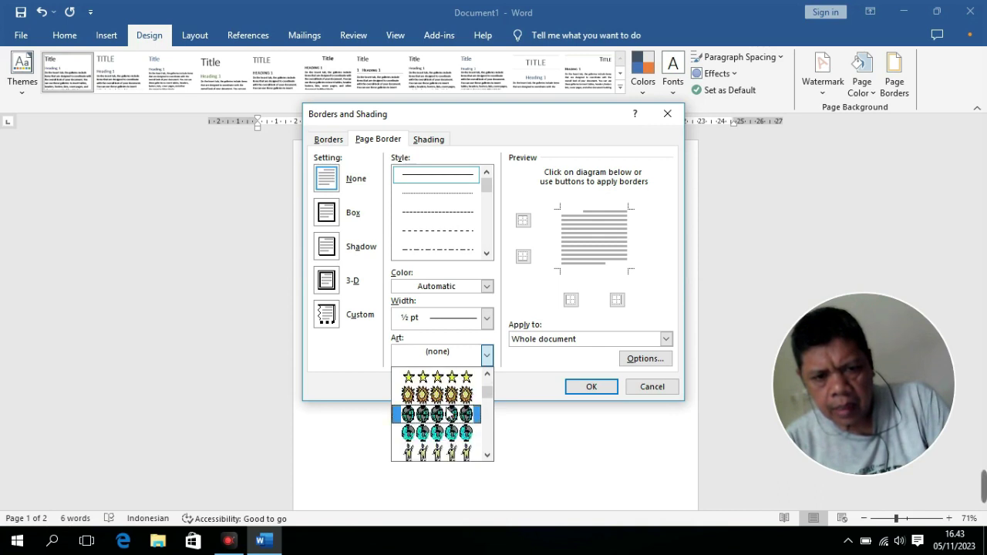
scroll(450, 414, up, 1)
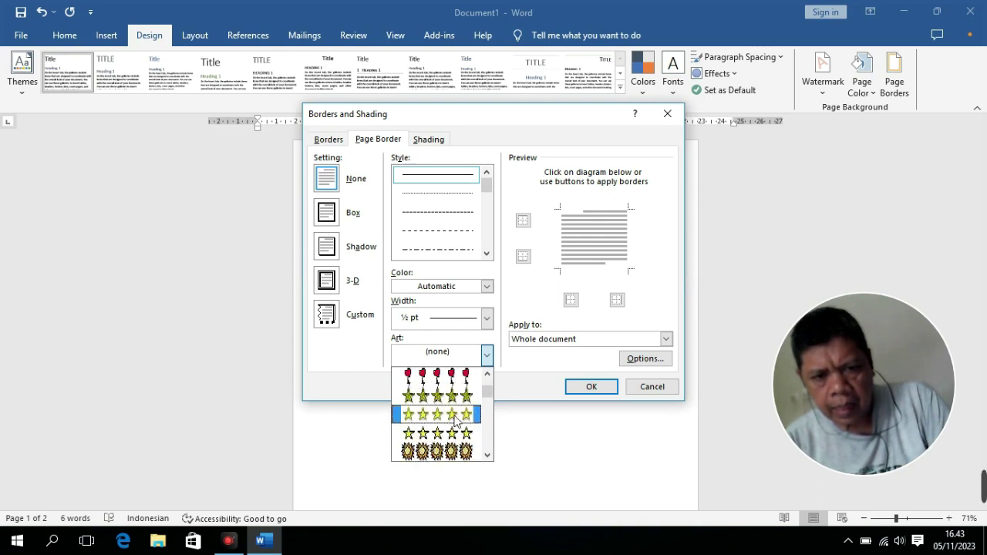
click(455, 429)
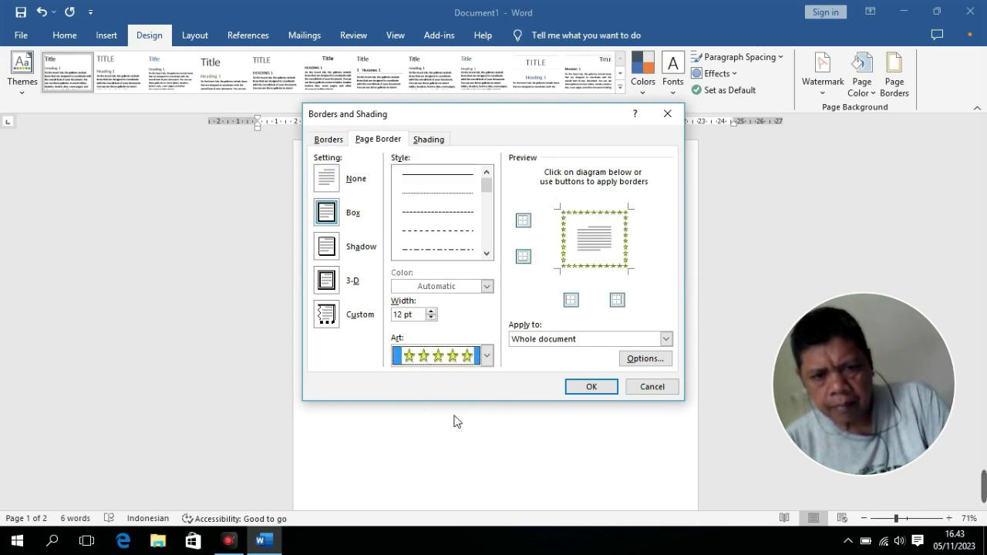
- Set where the star border applies, measure its margins from Text, and apply it
click(595, 342)
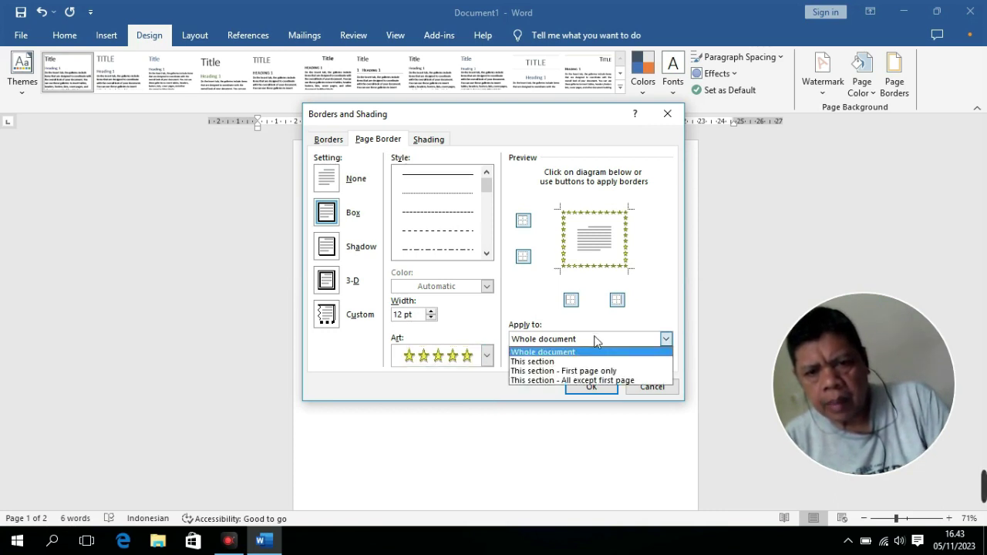
click(578, 373)
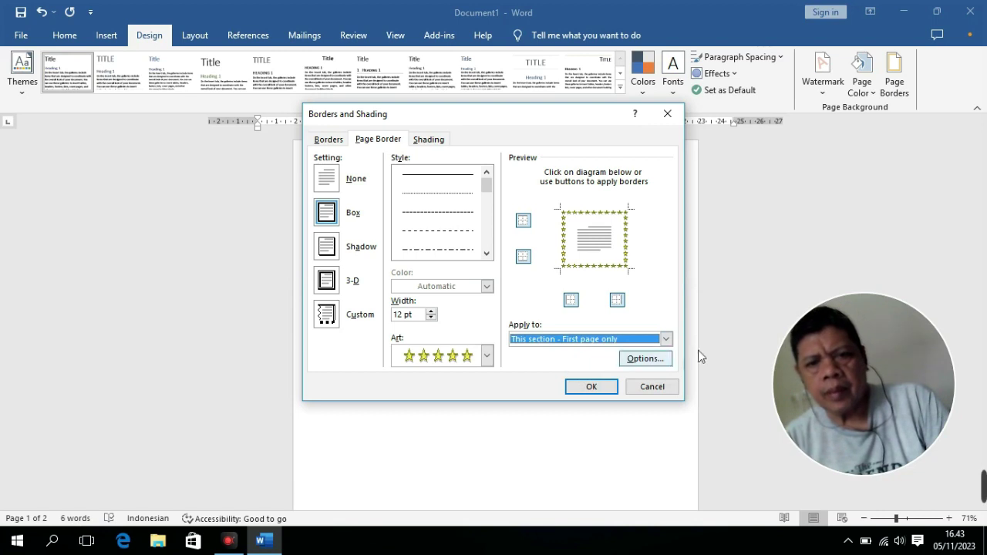
click(633, 363)
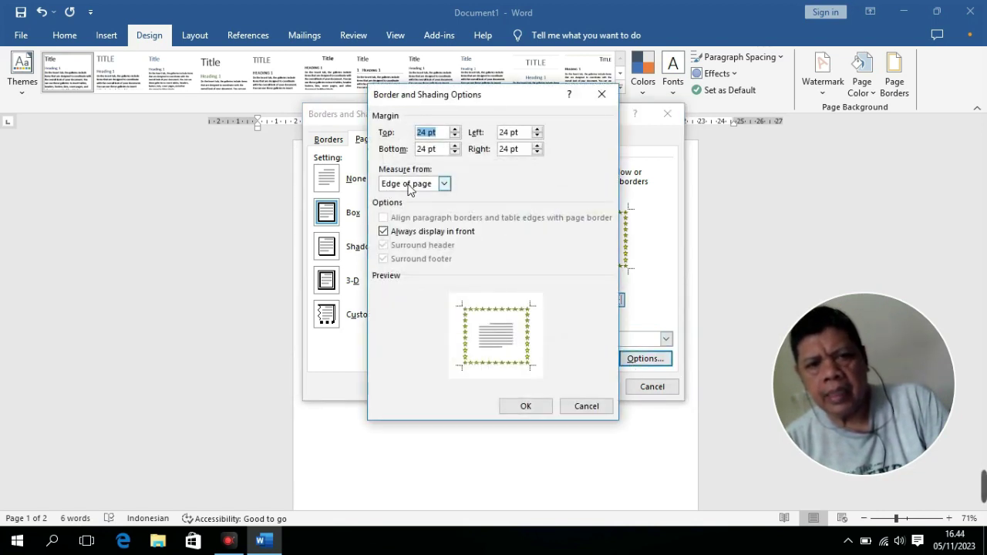
click(445, 187)
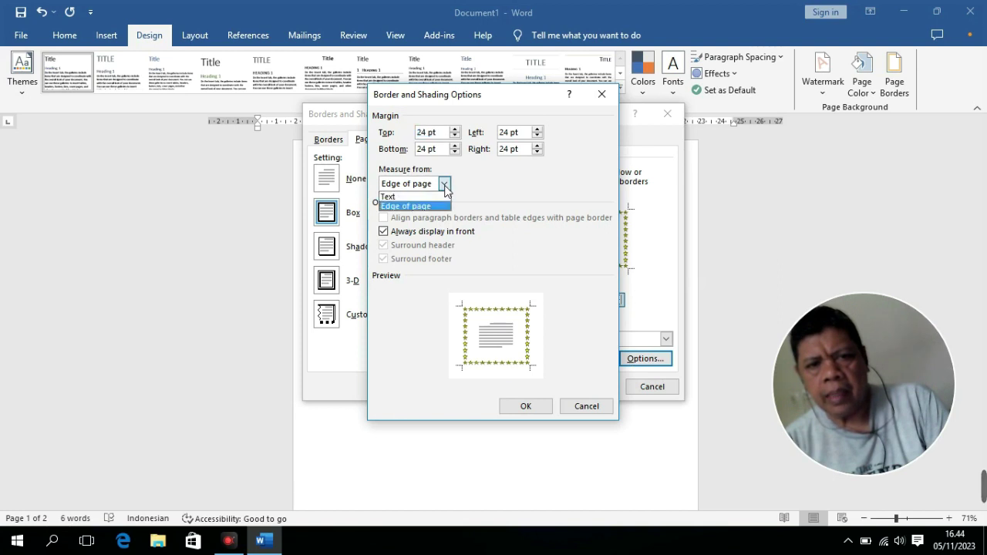
click(390, 196)
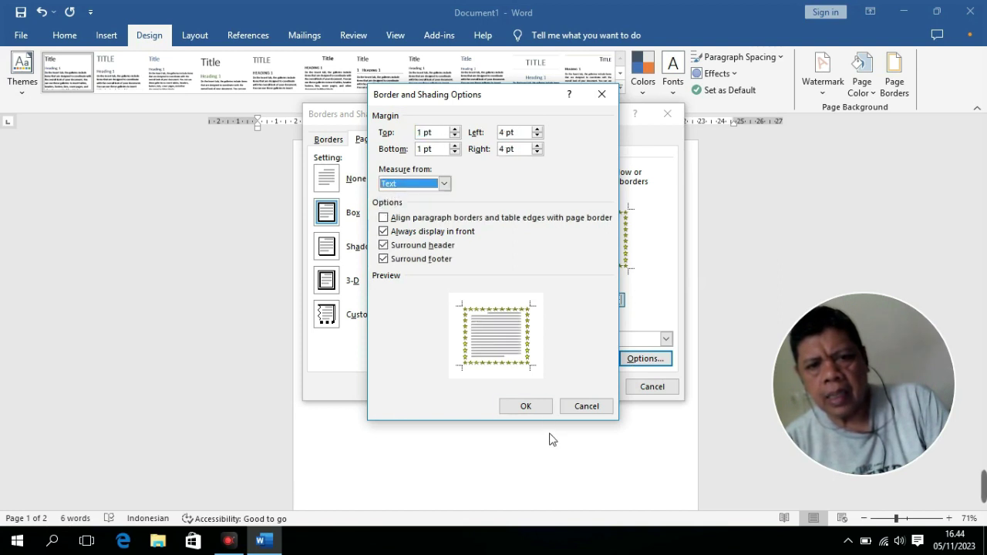
click(537, 407)
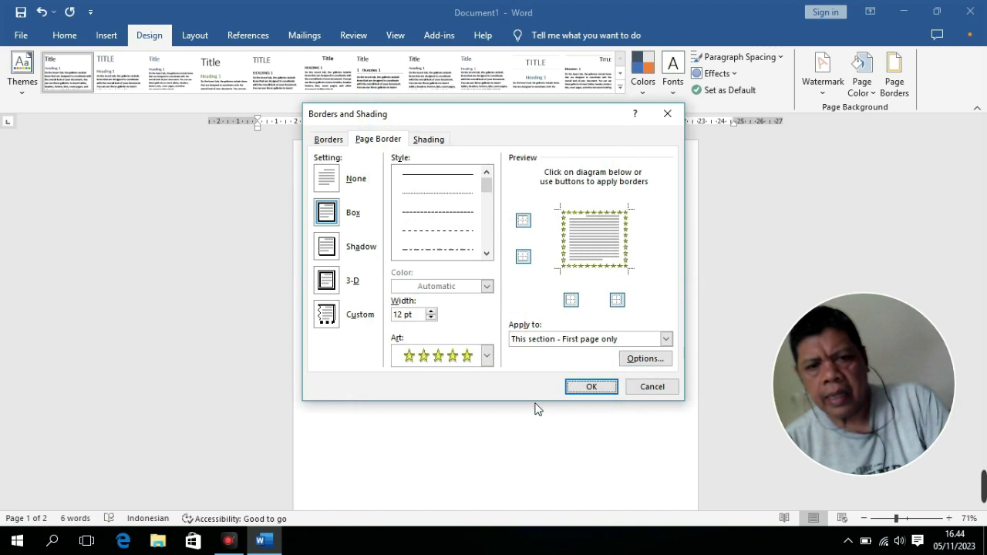
click(591, 388)
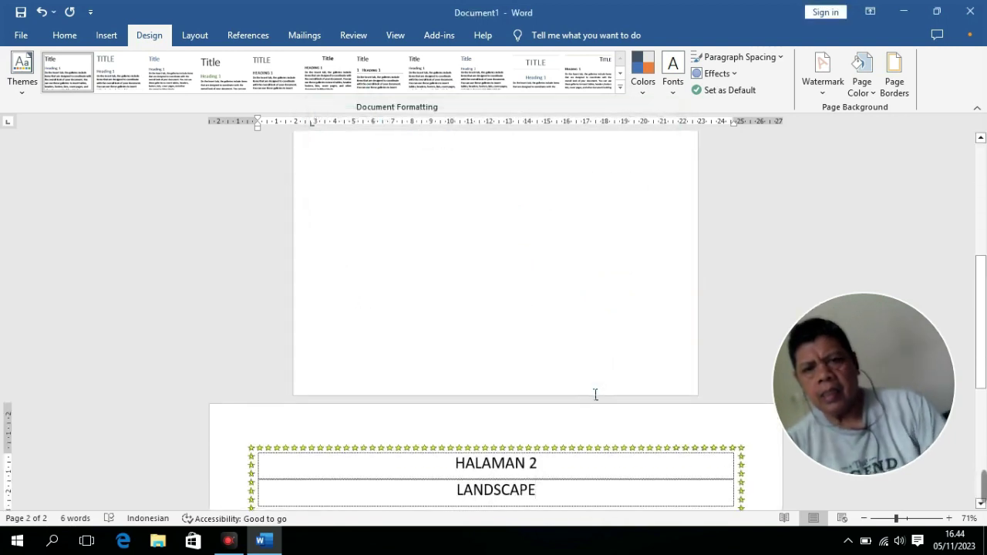
- Go back up to page 1 and place the cursor in the HALAMAN 1 / POTRET table
scroll(593, 393, up, 5)
scroll(592, 408, down, 2)
scroll(591, 412, down, 8)
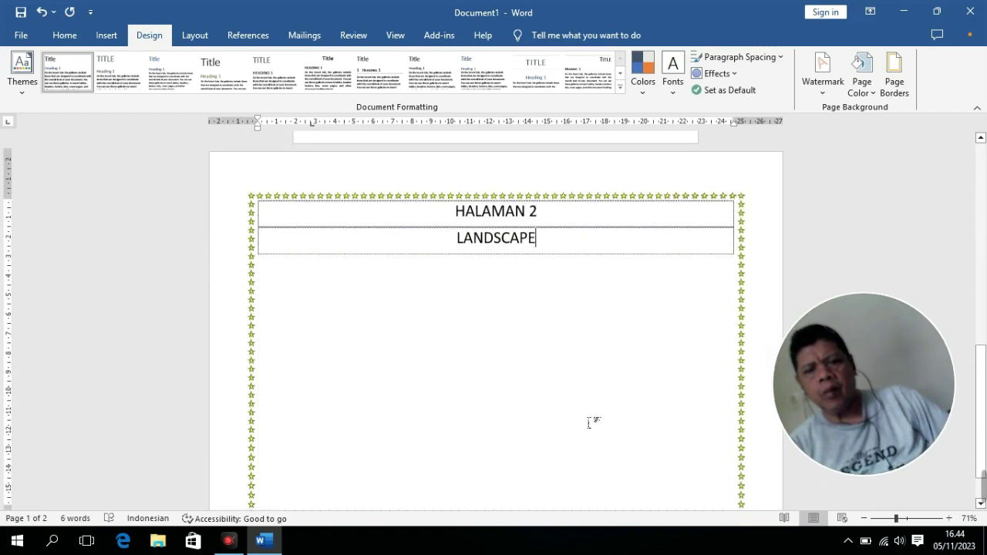
scroll(591, 421, up, 3)
scroll(450, 393, up, 3)
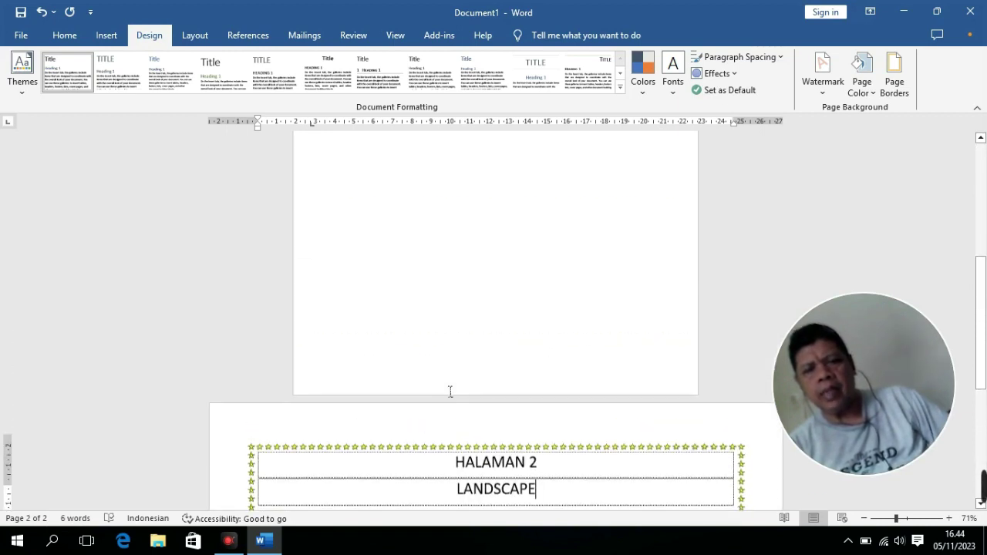
scroll(449, 403, down, 3)
scroll(454, 406, up, 3)
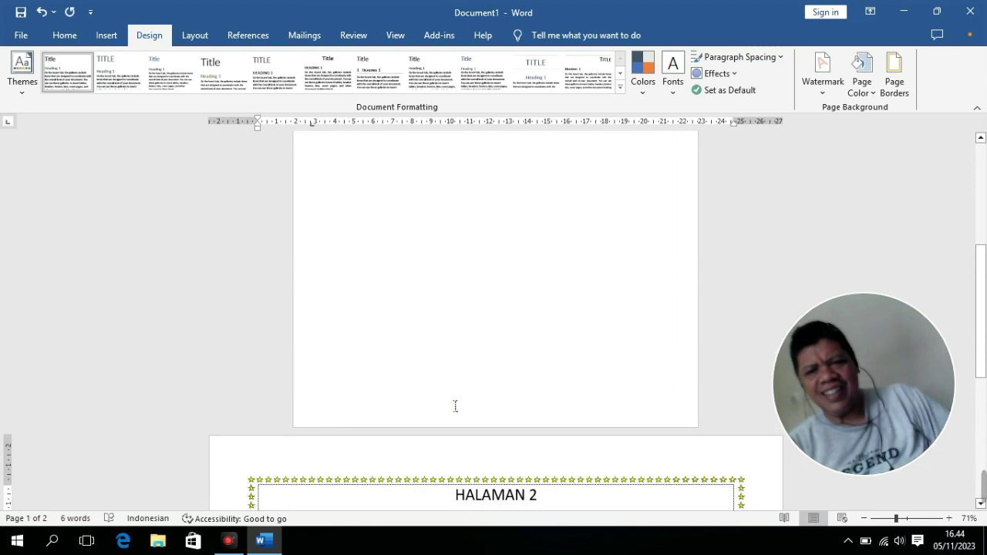
scroll(454, 403, up, 6)
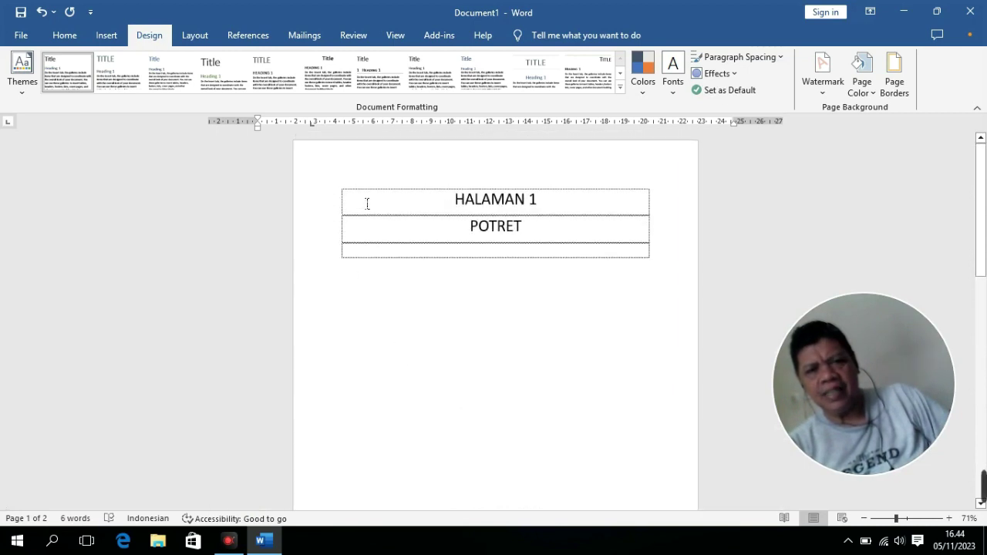
click(363, 204)
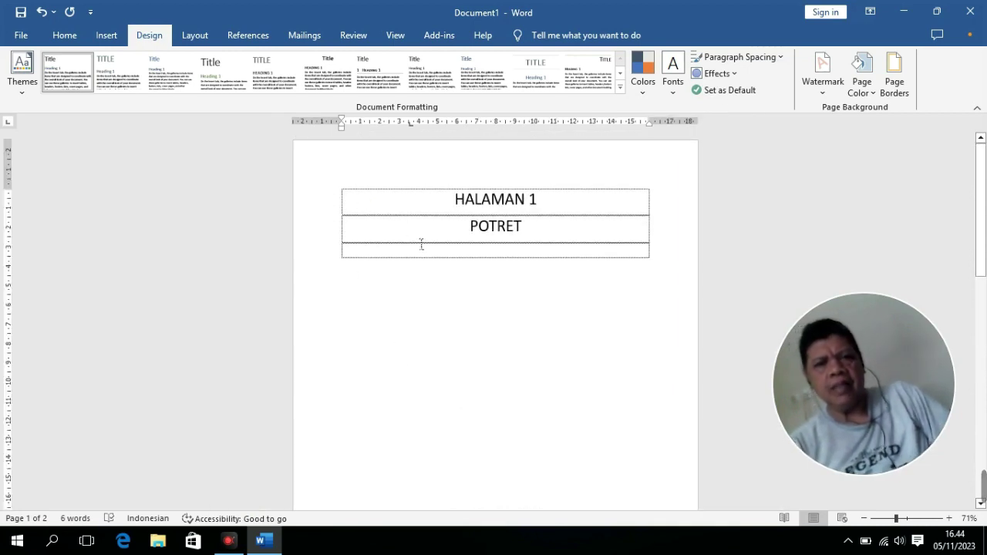
- Choose the brown muffin art page border, applied to this section's first page only
click(894, 67)
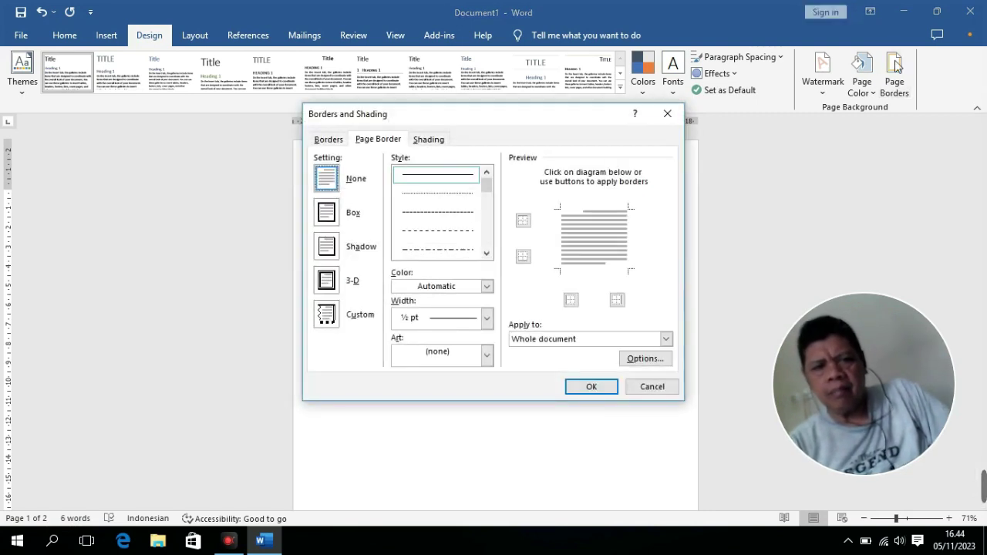
click(487, 354)
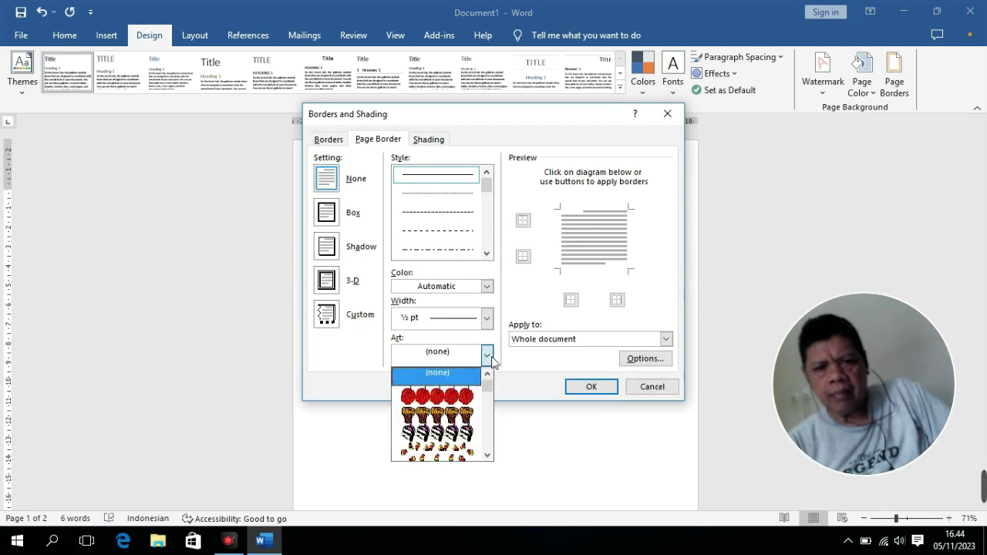
click(464, 388)
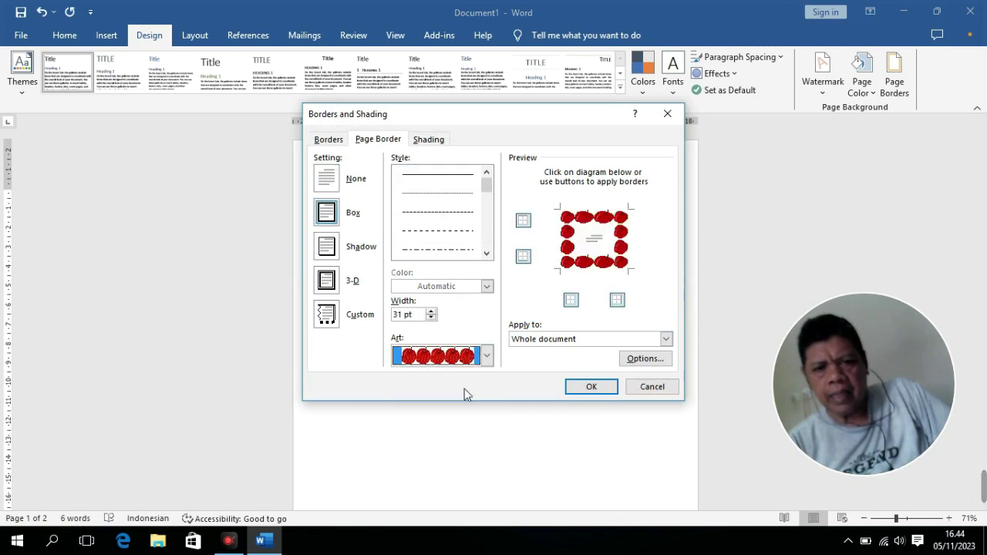
click(487, 355)
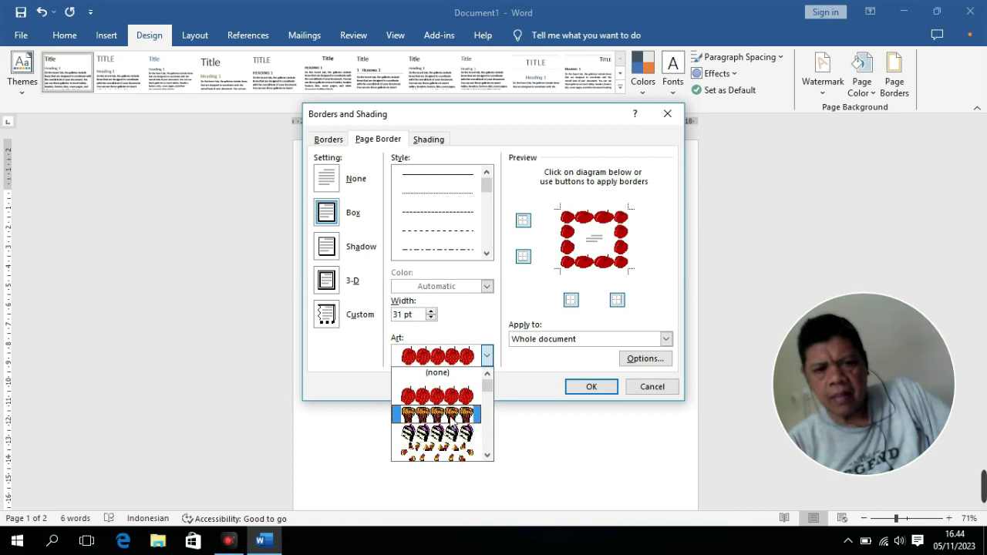
click(451, 417)
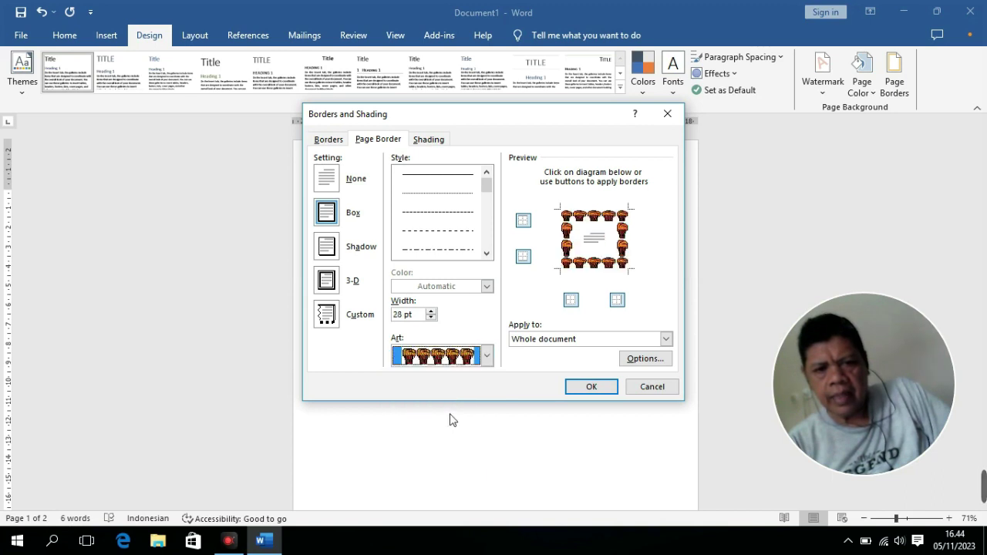
click(612, 341)
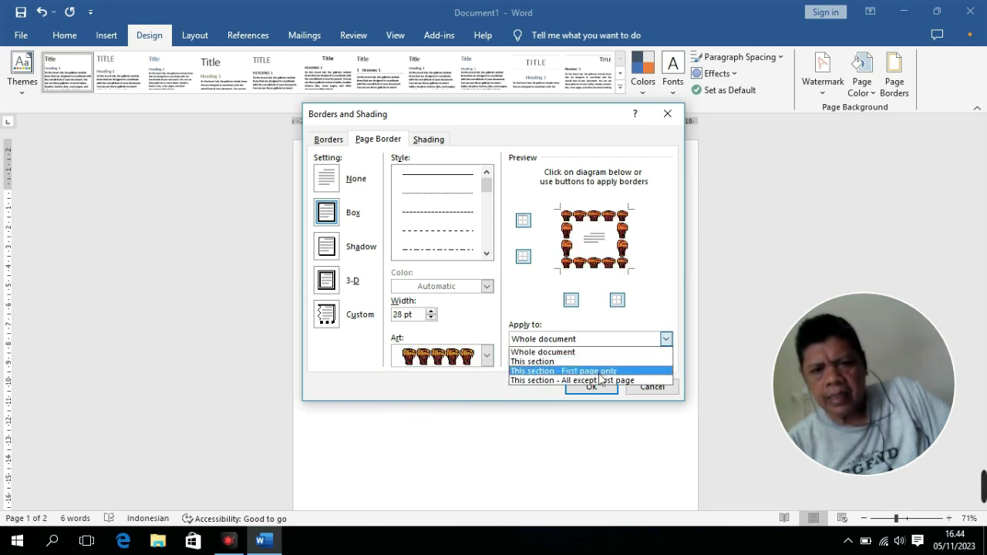
click(599, 373)
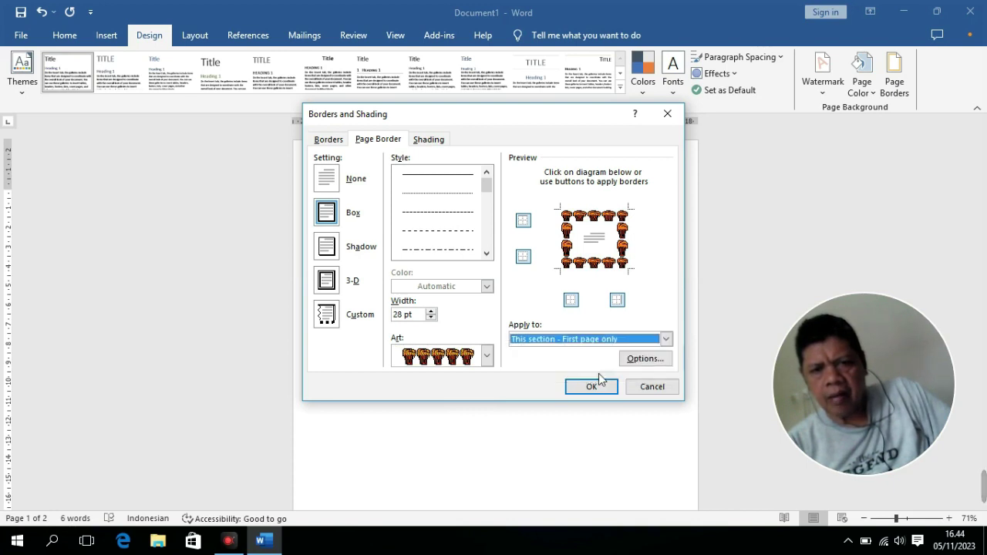
- Measure the border margins from Text and apply the muffin border
click(661, 359)
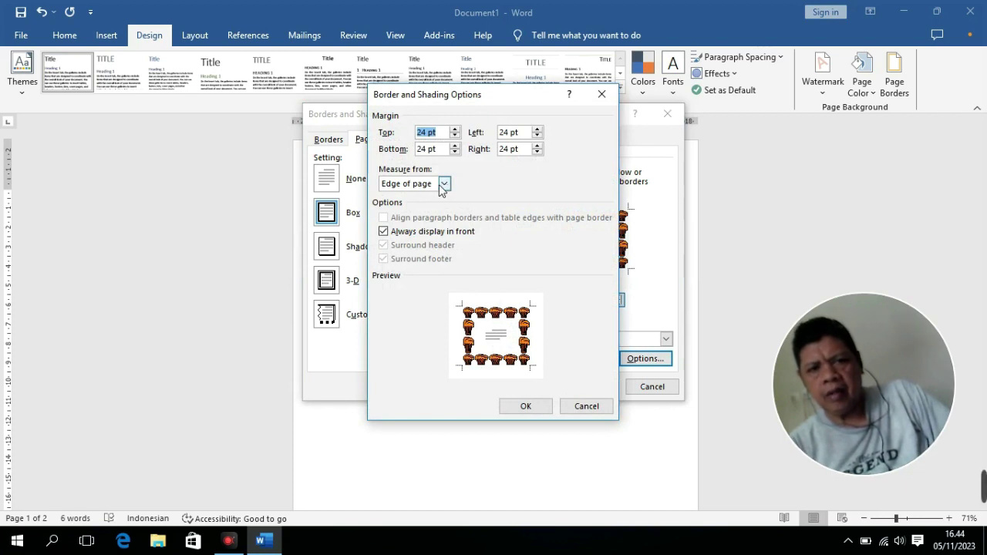
click(444, 185)
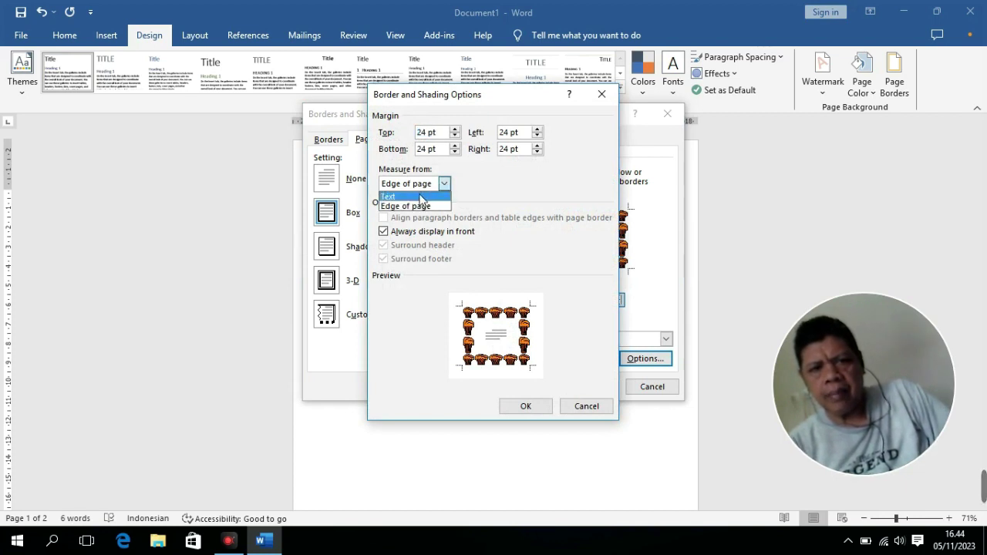
click(419, 197)
click(545, 410)
click(588, 387)
- Put the cursor in the HALAMAN 2 table on page 2 and bring up Page Borders
scroll(591, 381, down, 3)
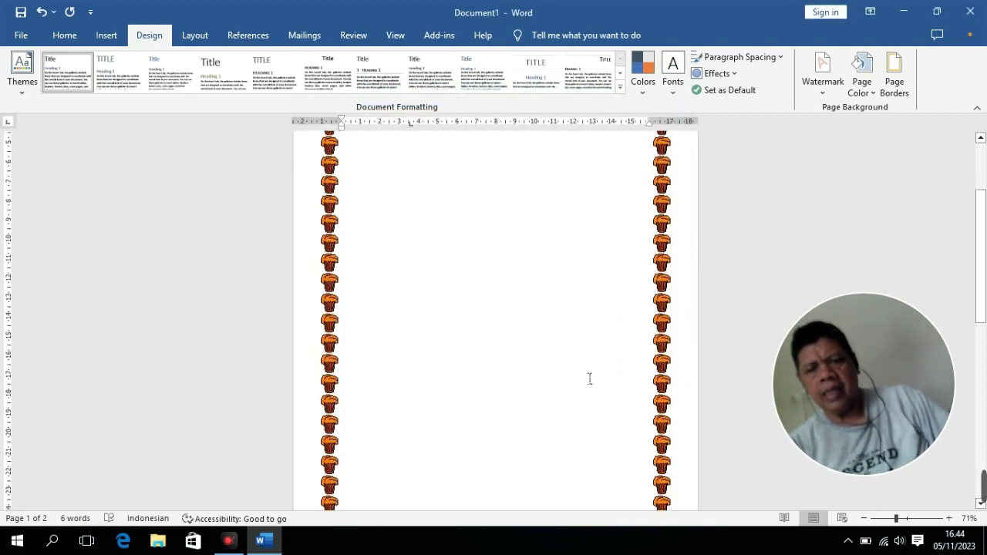
scroll(586, 380, down, 3)
scroll(582, 379, down, 2)
scroll(579, 378, down, 3)
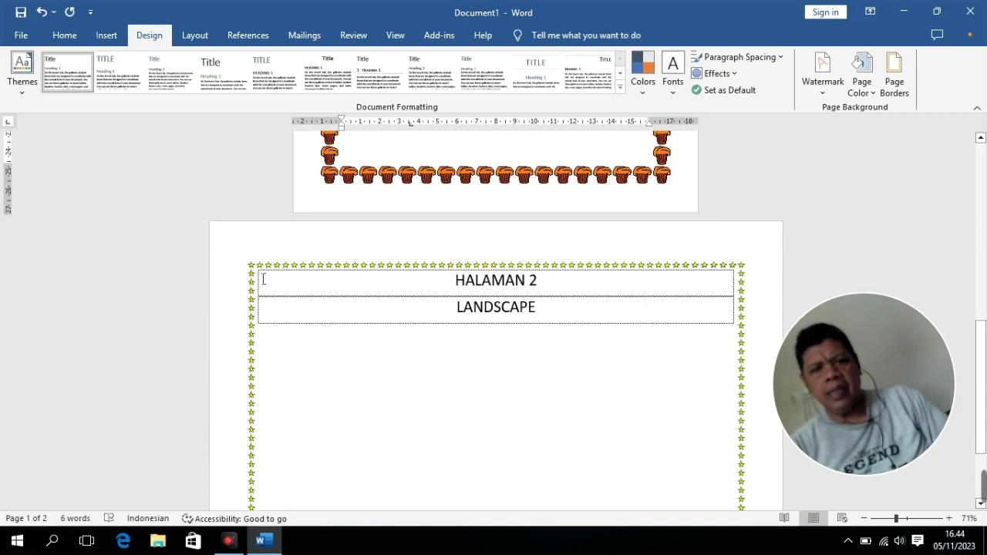
click(296, 281)
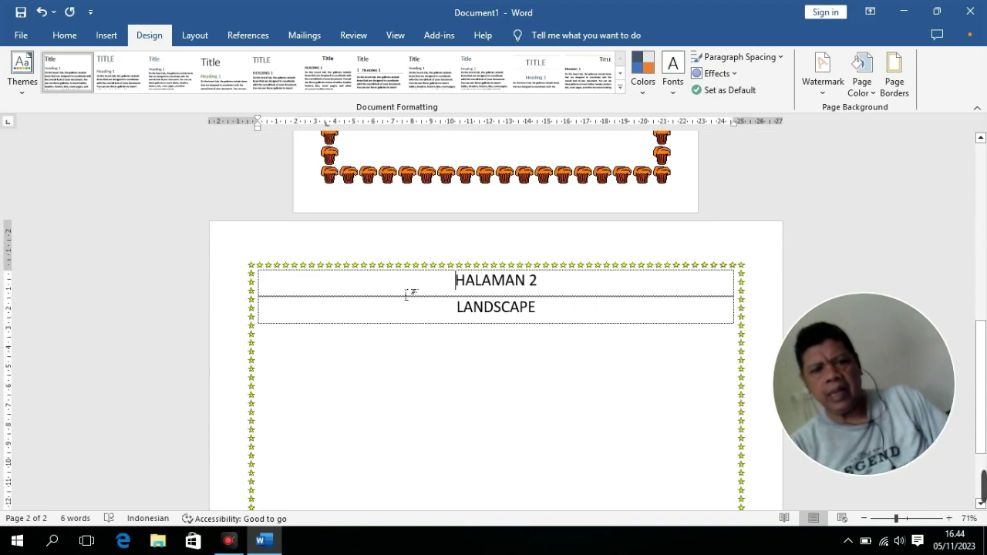
click(893, 73)
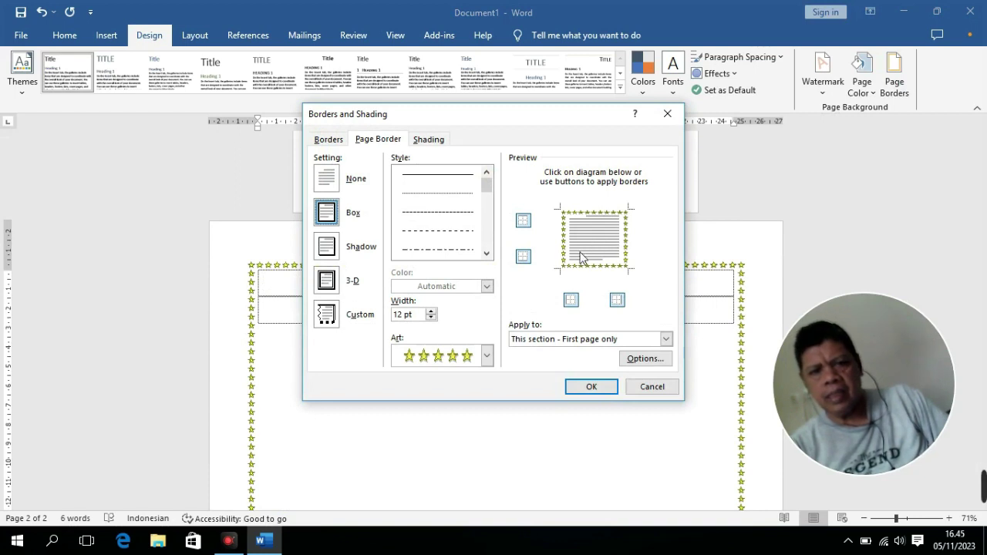
- Set page 2's border Art to (none), leaving a plain ½ pt box line
click(486, 355)
scroll(484, 385, up, 2)
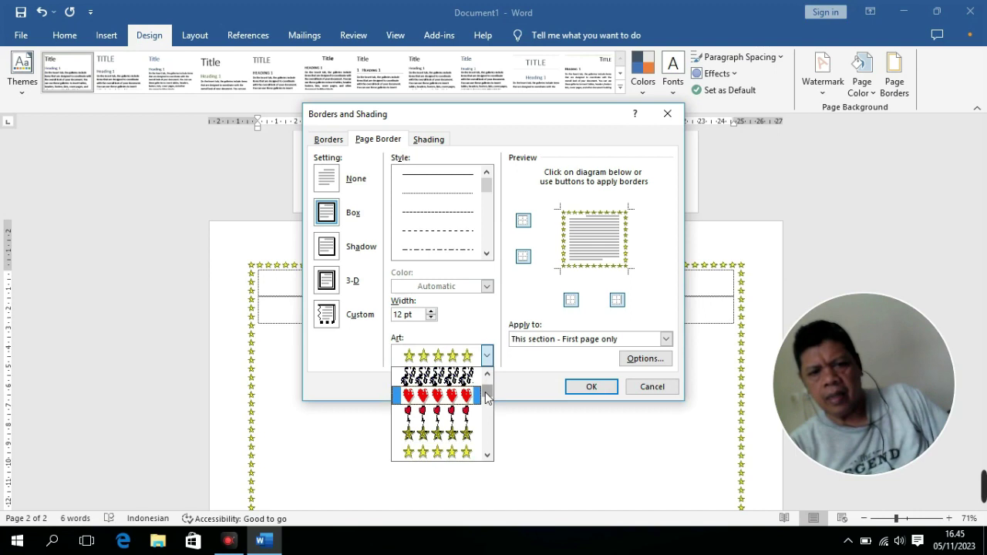
scroll(487, 396, up, 2)
click(461, 378)
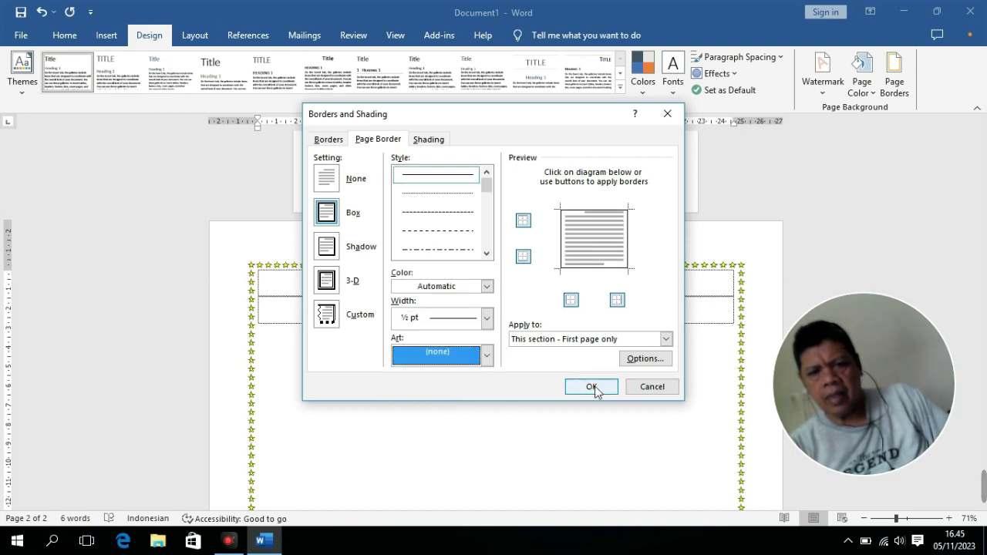
click(591, 387)
scroll(597, 393, up, 3)
scroll(598, 393, up, 4)
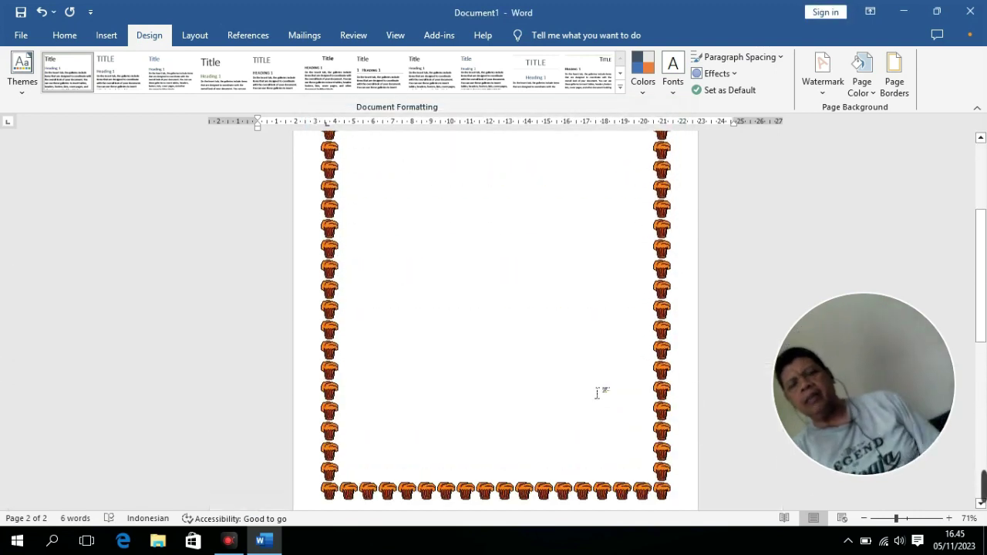
scroll(595, 392, up, 10)
scroll(563, 360, down, 3)
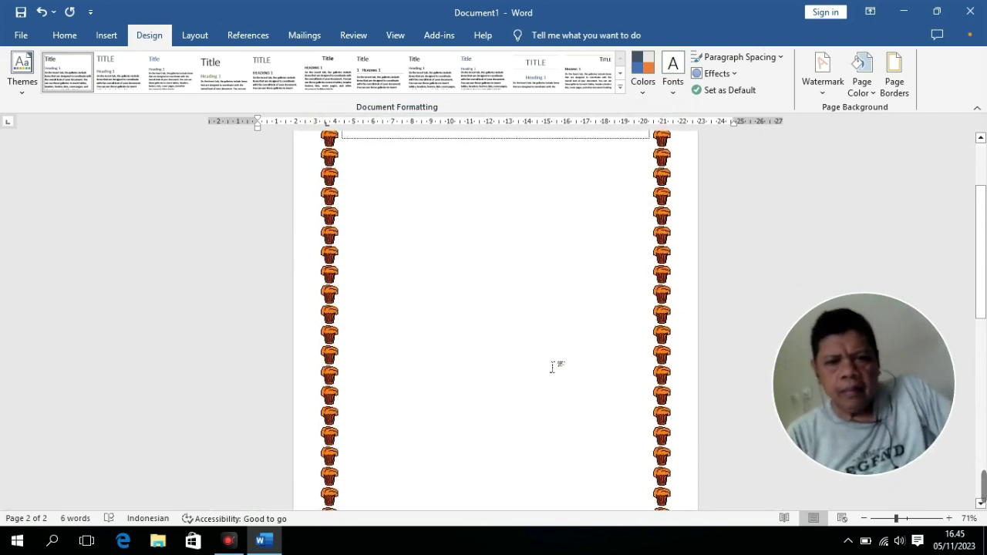
scroll(552, 368, down, 3)
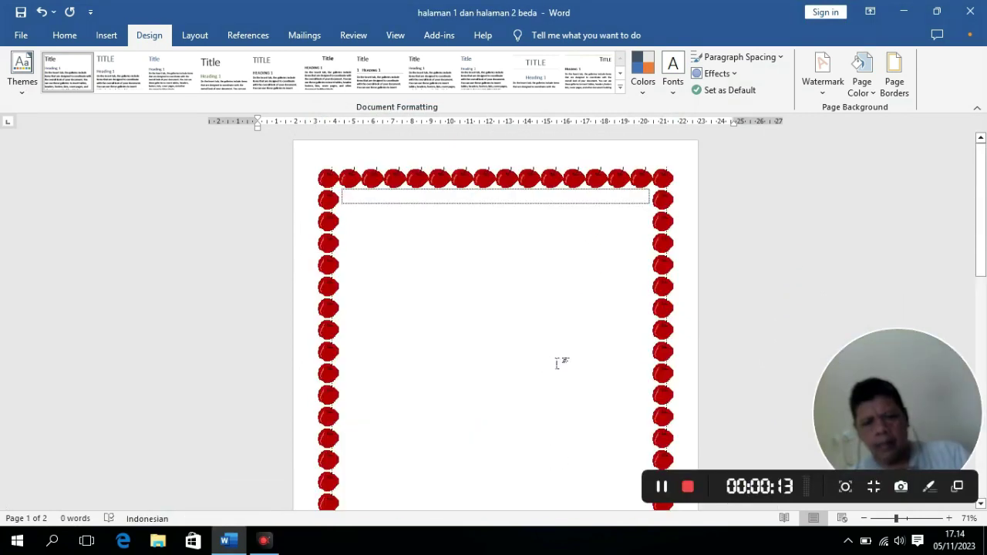
scroll(559, 362, down, 3)
scroll(557, 374, down, 3)
scroll(535, 381, down, 3)
scroll(535, 377, up, 3)
scroll(540, 348, up, 5)
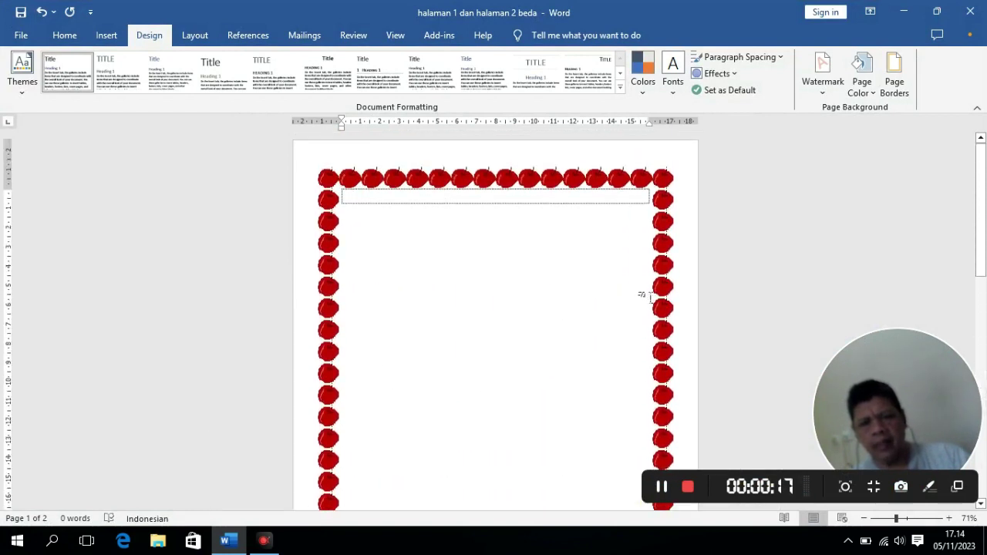
scroll(548, 295, down, 1)
scroll(544, 308, down, 5)
scroll(544, 330, down, 3)
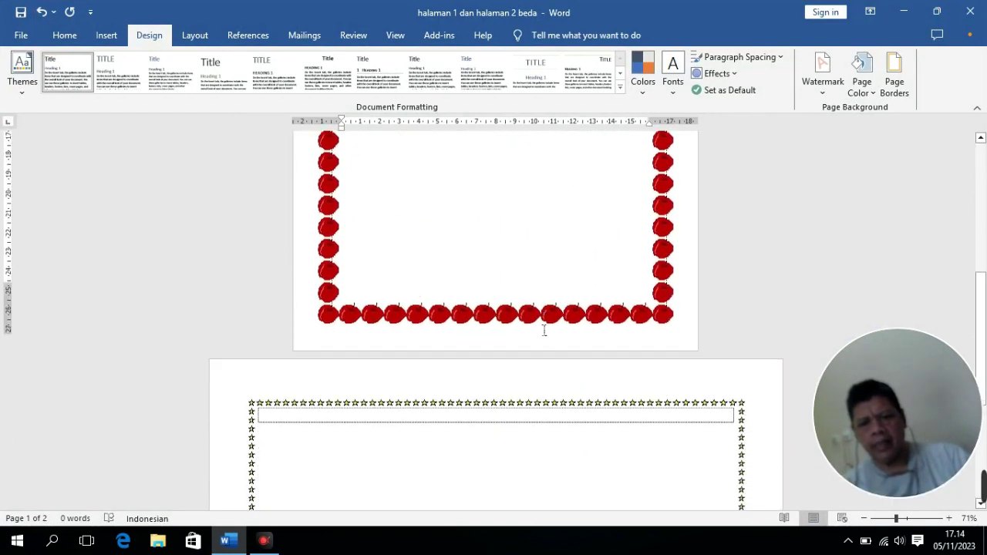
scroll(530, 350, down, 3)
scroll(543, 293, up, 3)
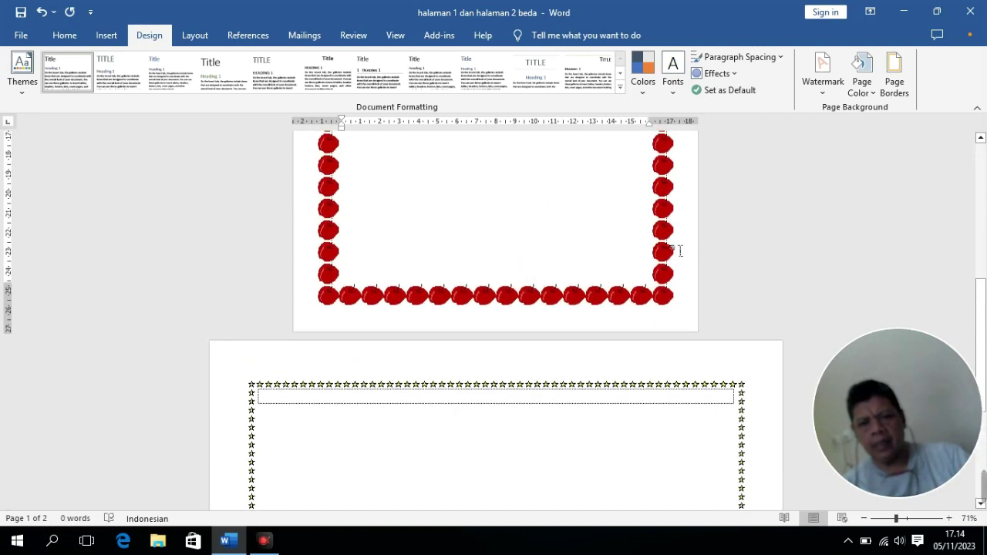
scroll(661, 296, down, 3)
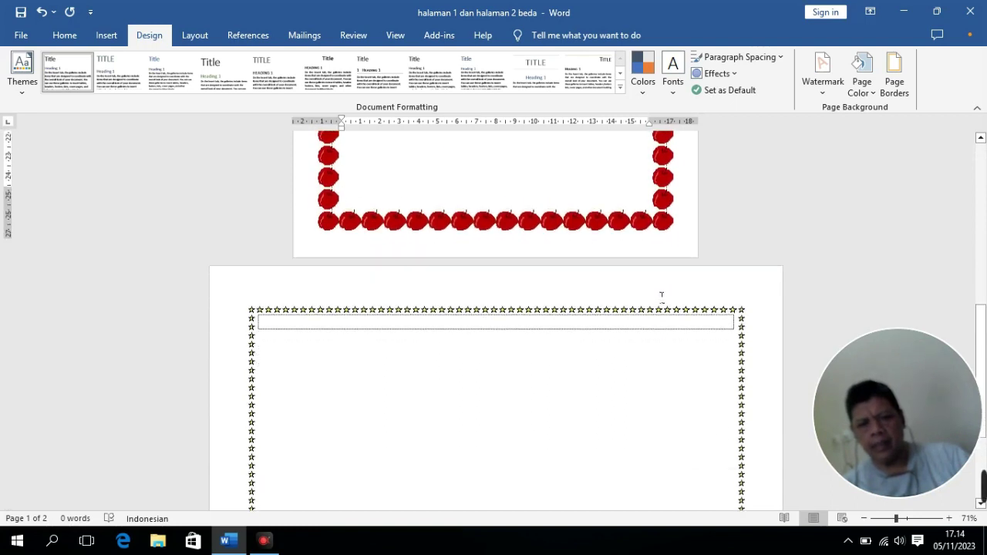
scroll(660, 293, down, 3)
scroll(610, 292, down, 4)
scroll(629, 283, up, 3)
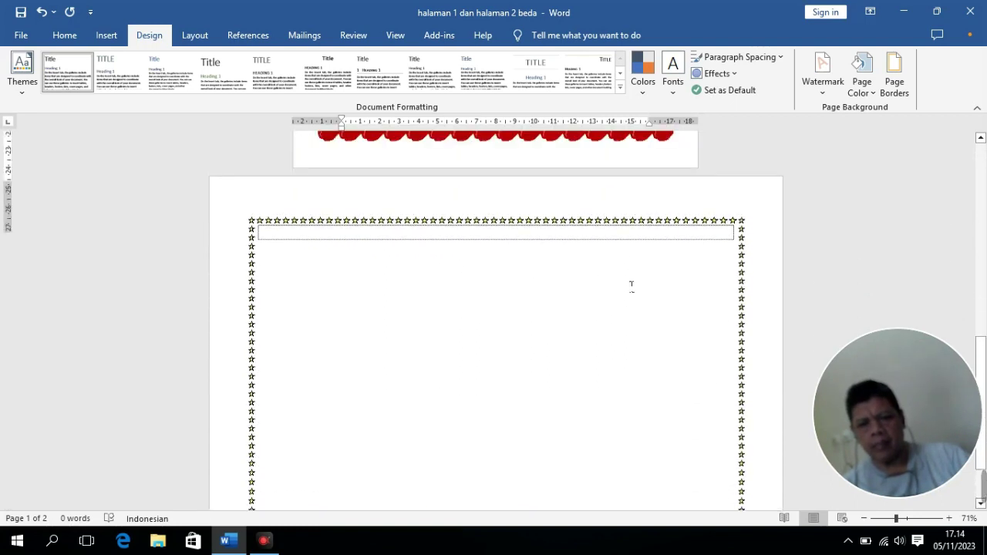
scroll(632, 286, up, 8)
scroll(626, 289, up, 6)
scroll(626, 289, up, 3)
scroll(626, 289, up, 3)
scroll(626, 289, up, 1)
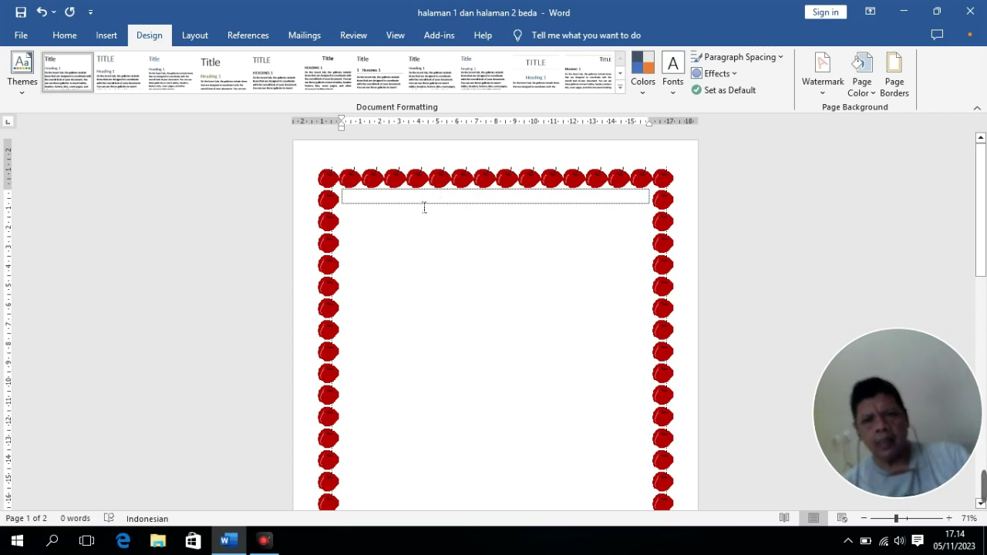
- Switch page 1's art border to the small dark figures design (31 pt)
click(896, 80)
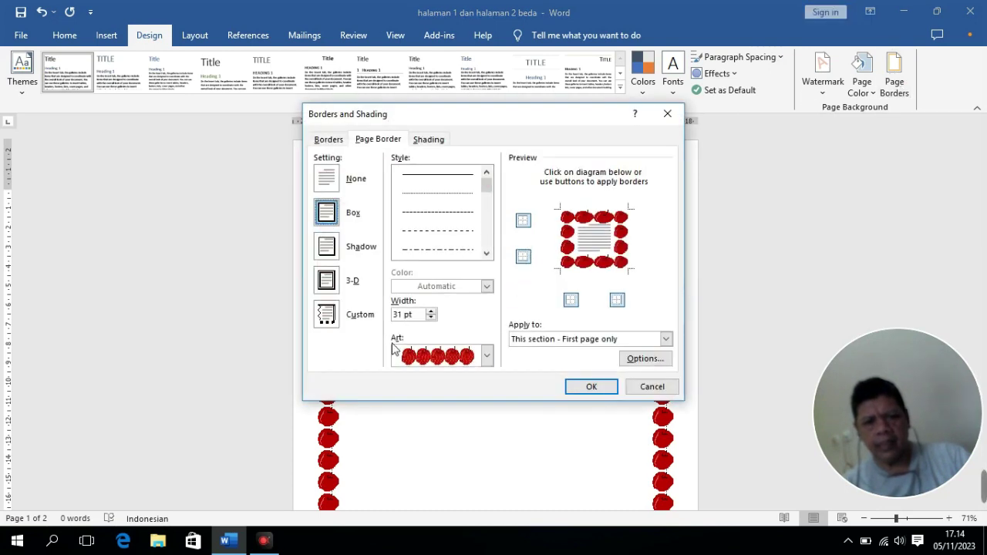
click(487, 357)
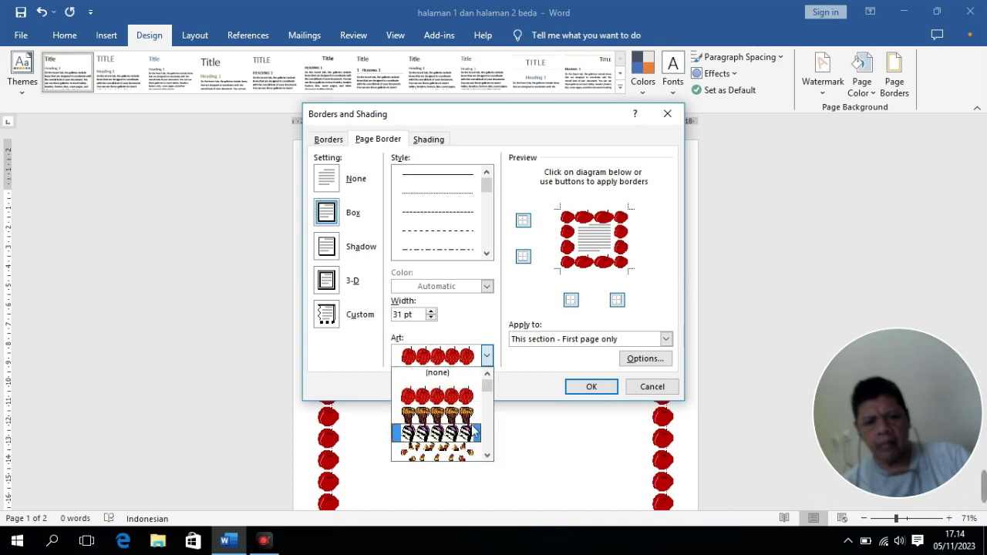
scroll(459, 448, down, 1)
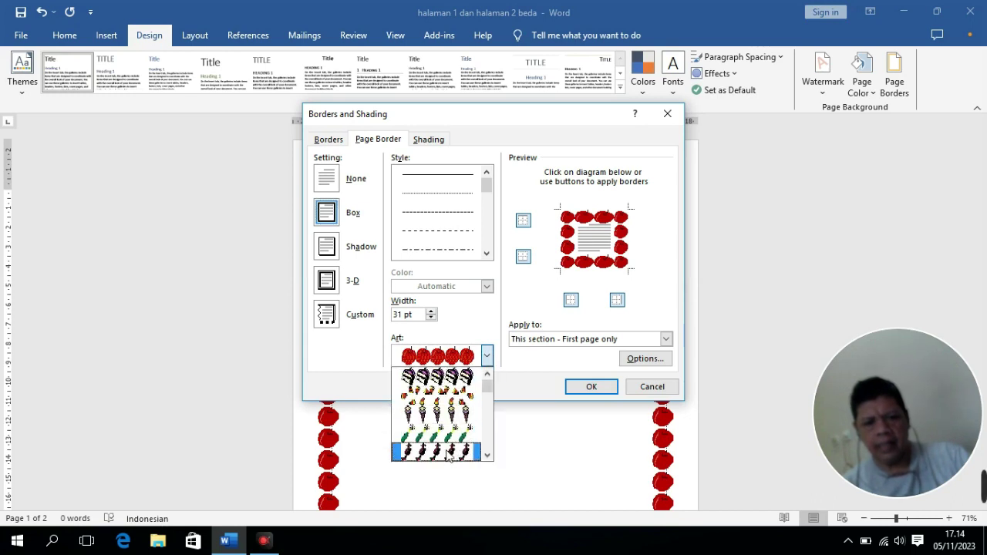
click(449, 453)
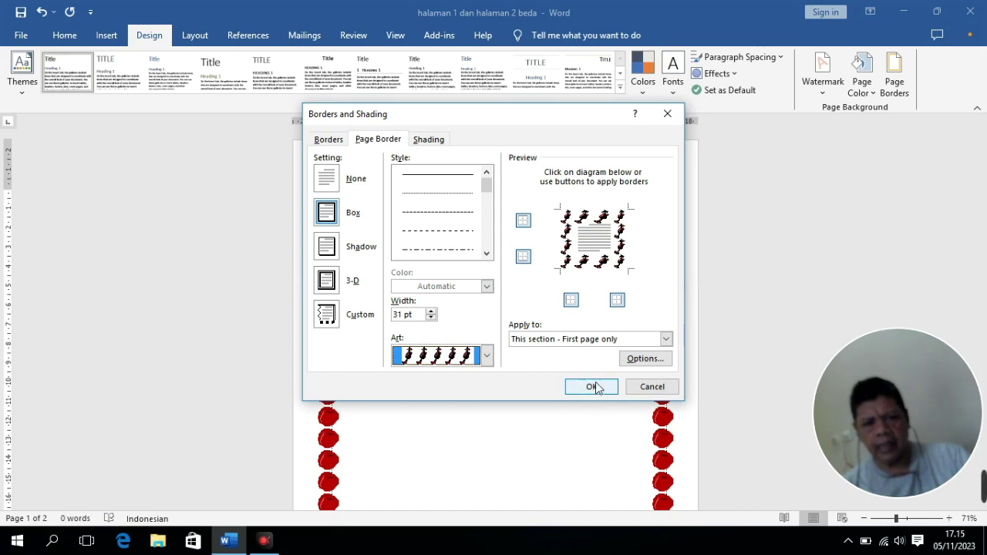
click(592, 386)
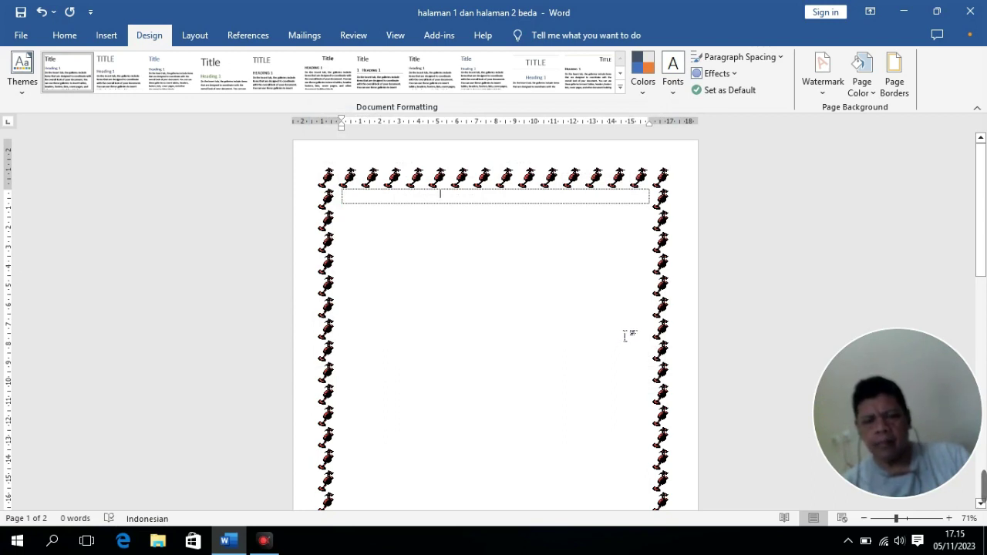
- Put the cursor on landscape page 2 and bring up its Page Borders settings
scroll(629, 334, down, 3)
scroll(629, 333, down, 3)
scroll(630, 333, down, 4)
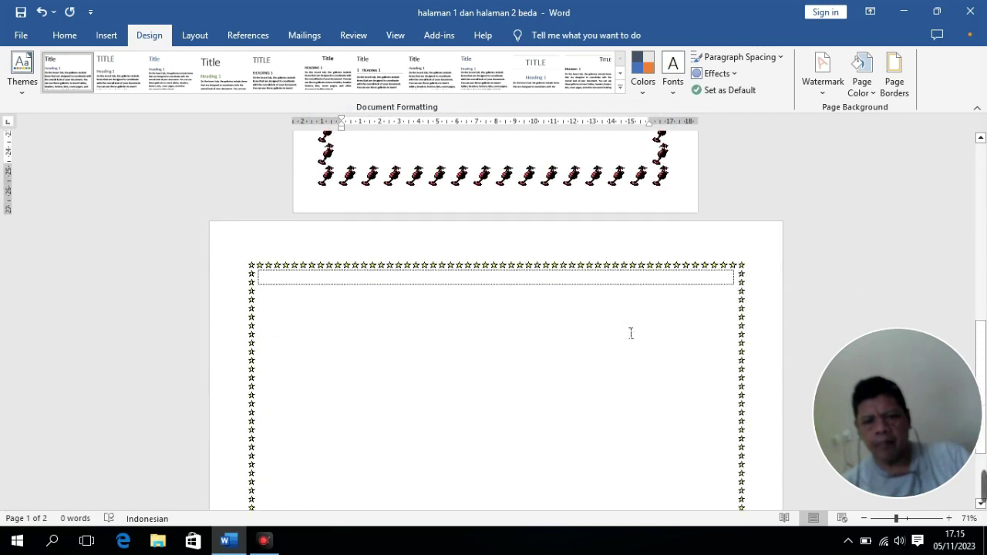
double_click(300, 287)
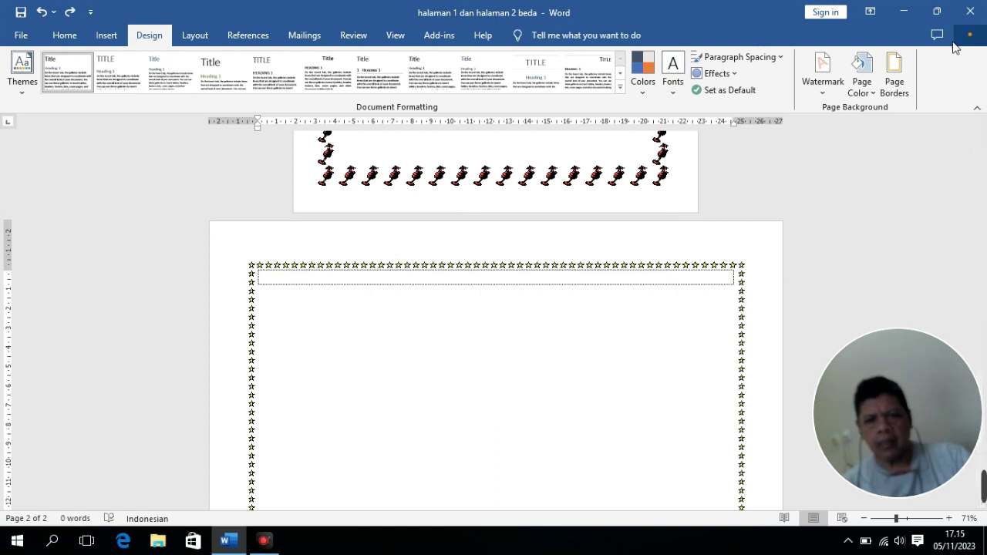
click(894, 69)
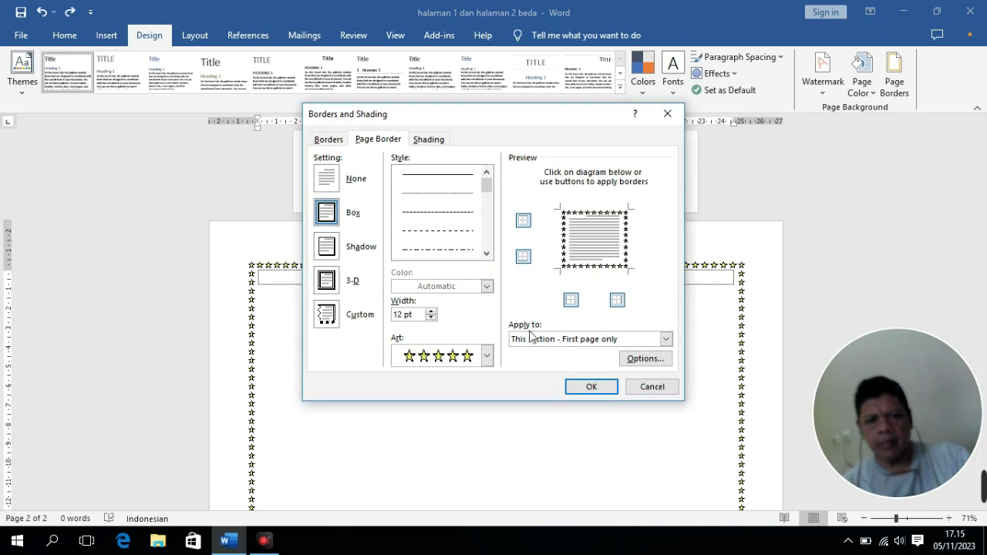
- Apply the teal globe art border to page 2, then review both pages
click(486, 356)
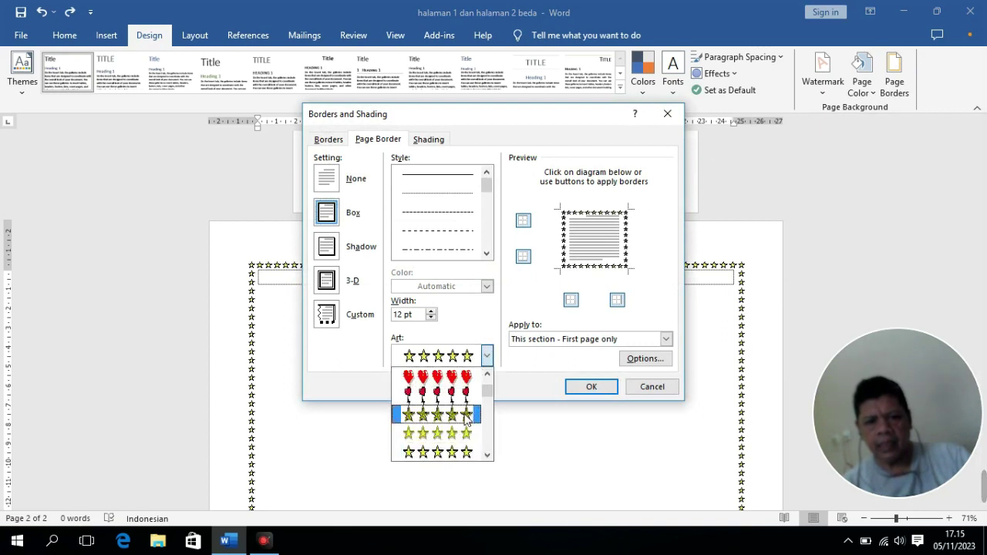
scroll(462, 432, down, 1)
scroll(455, 439, down, 1)
scroll(455, 440, down, 1)
click(456, 438)
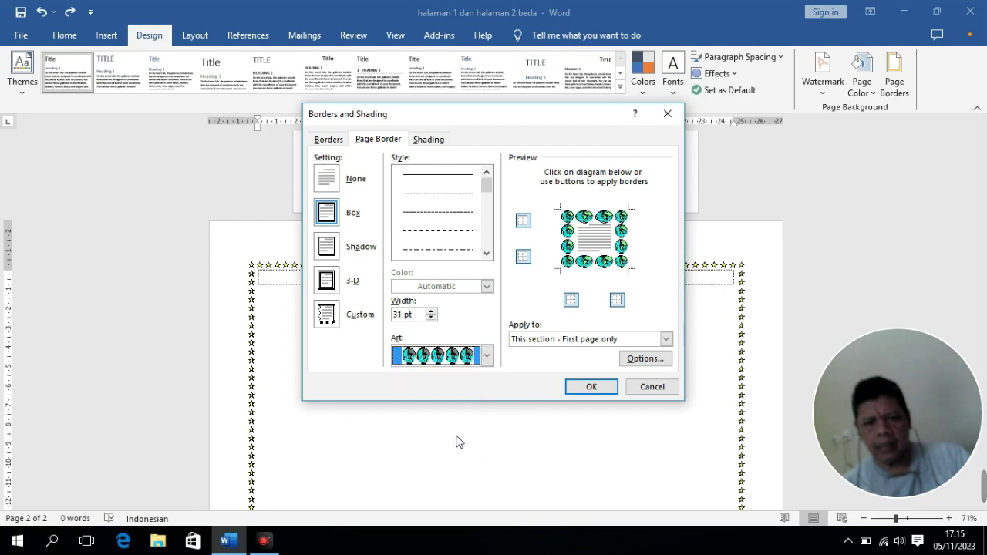
click(590, 388)
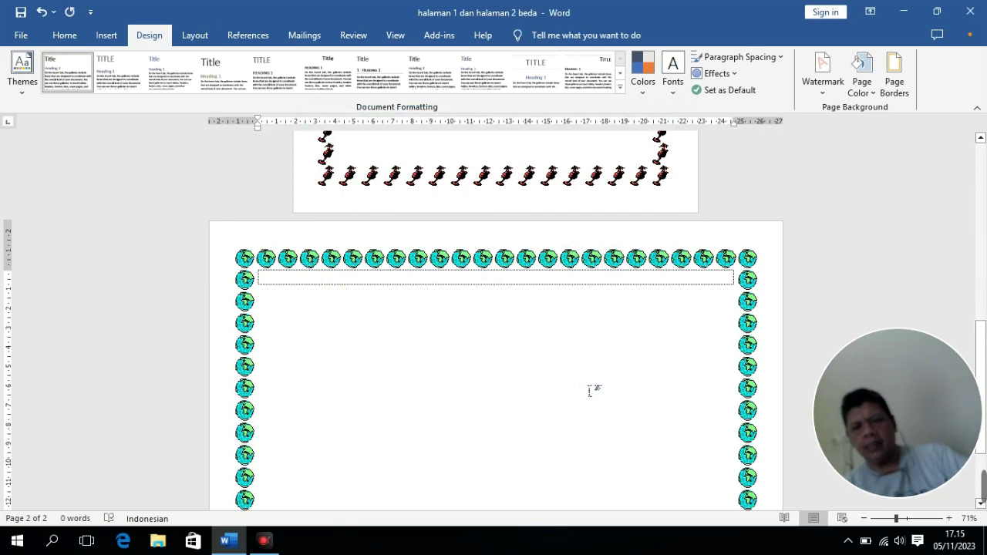
scroll(592, 390, up, 3)
scroll(590, 391, up, 1)
scroll(591, 391, up, 3)
scroll(591, 390, up, 3)
scroll(647, 394, down, 1)
scroll(653, 396, down, 4)
scroll(653, 396, down, 2)
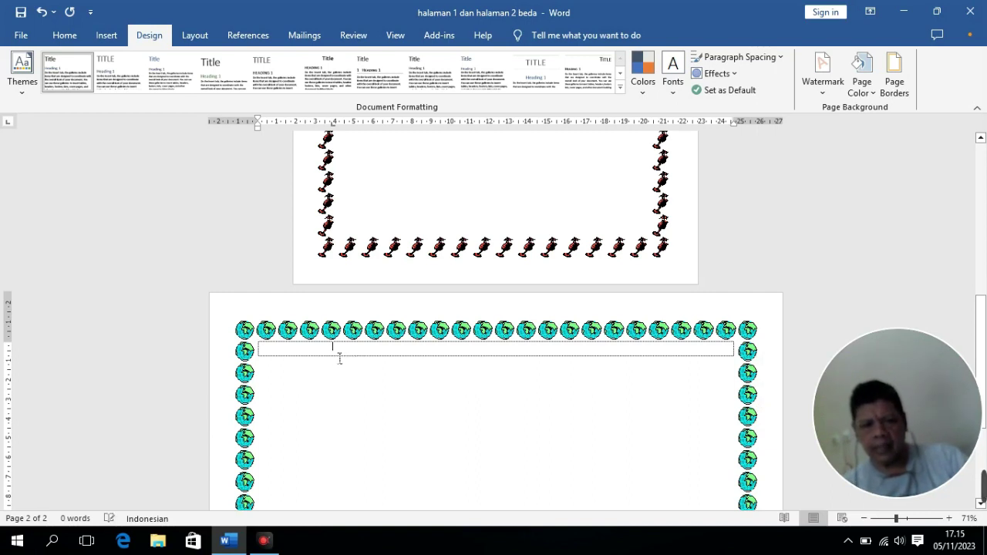
scroll(335, 358, down, 2)
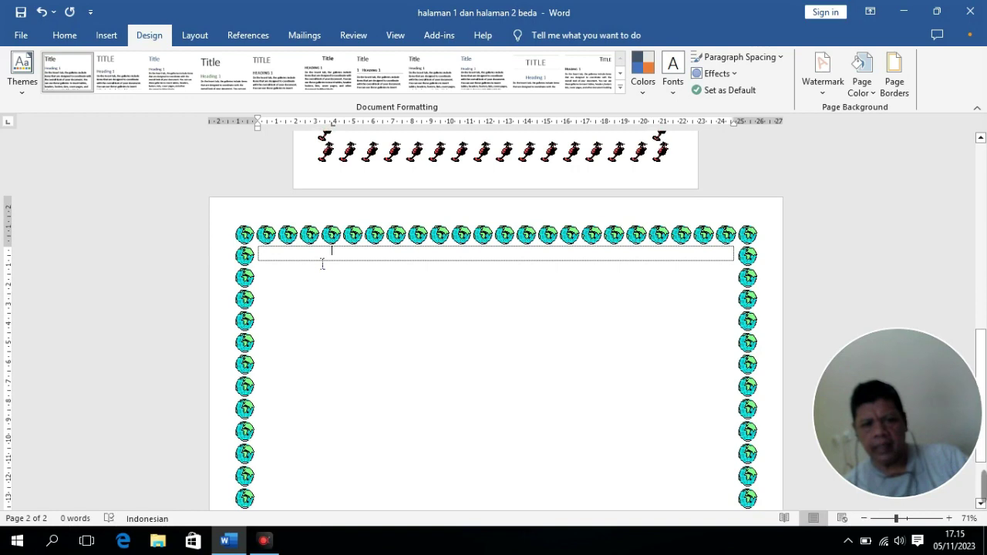
- Clear page 2's border art to (none) and confirm
click(892, 68)
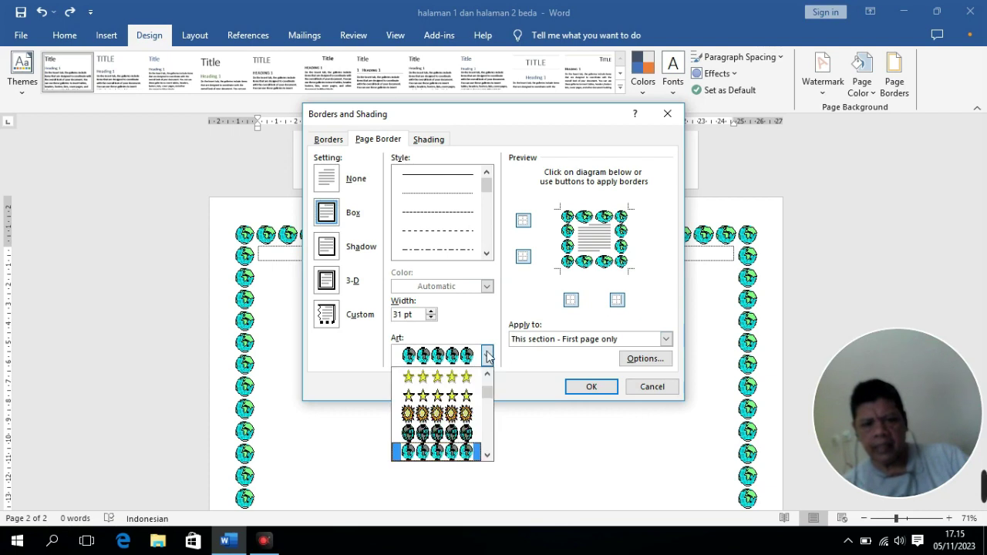
drag(488, 395, 487, 376)
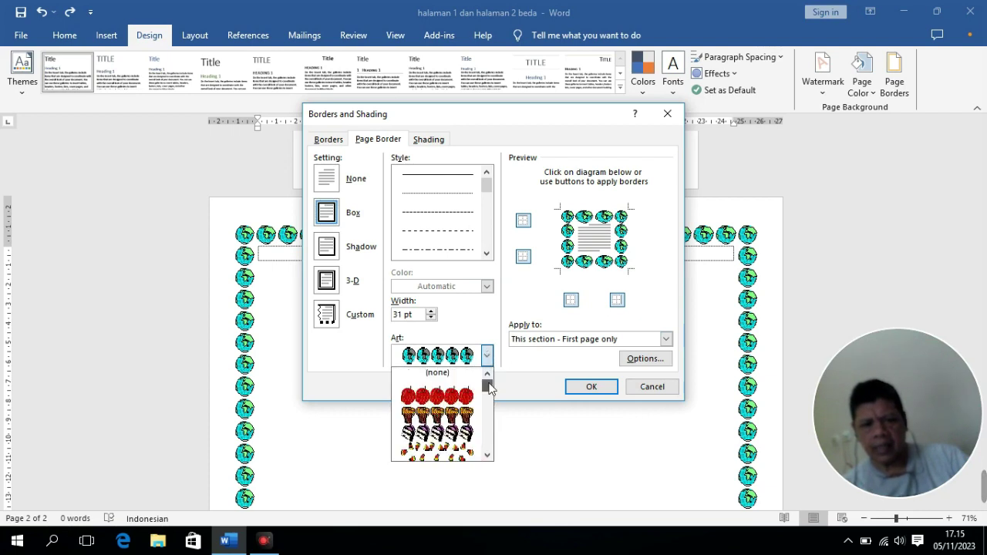
click(457, 381)
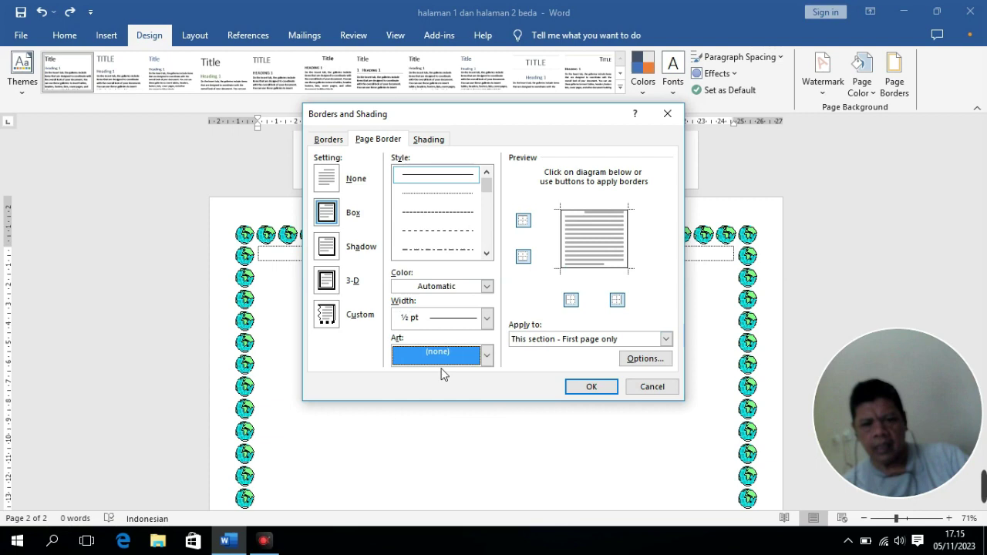
click(609, 388)
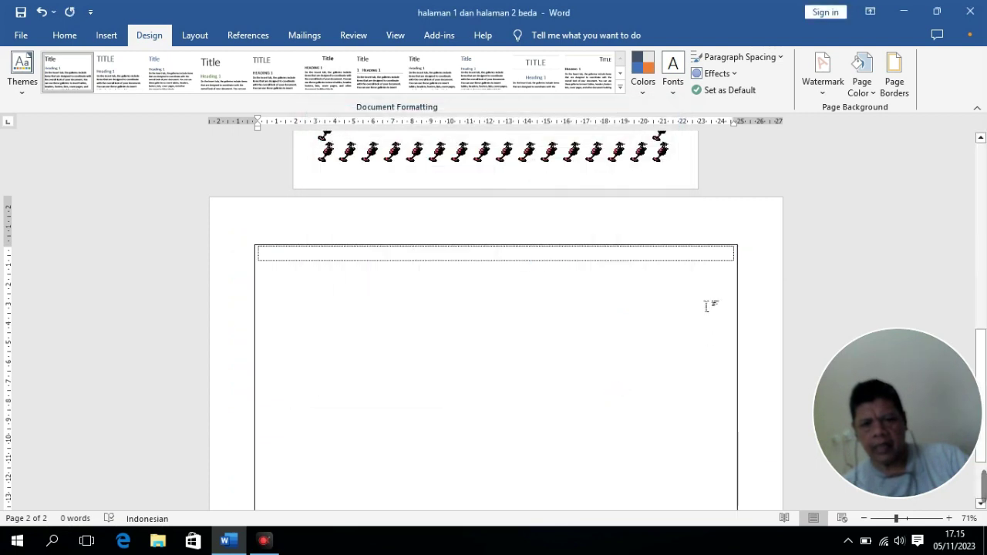
- Give page 2's border the 3-D setting with a 4½ pt line width
click(898, 89)
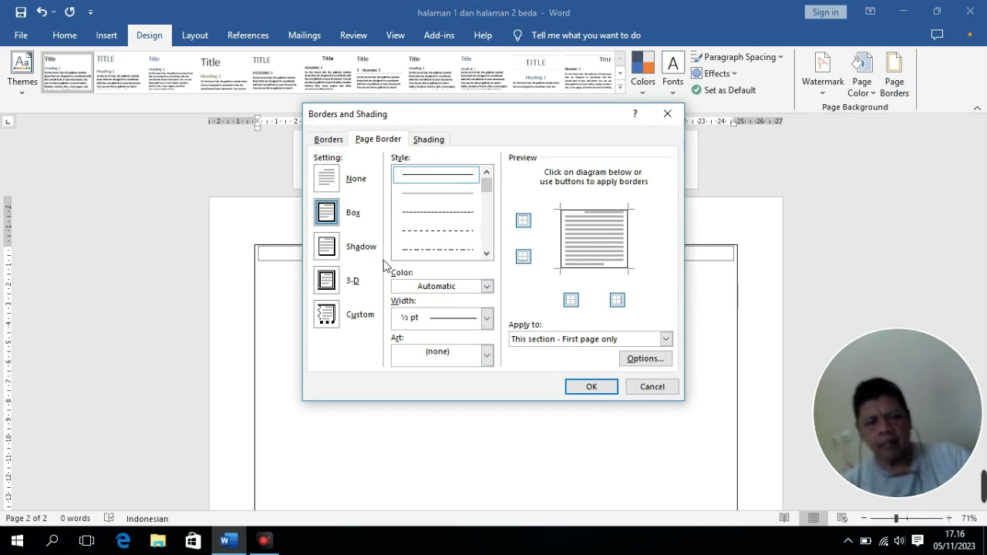
click(331, 280)
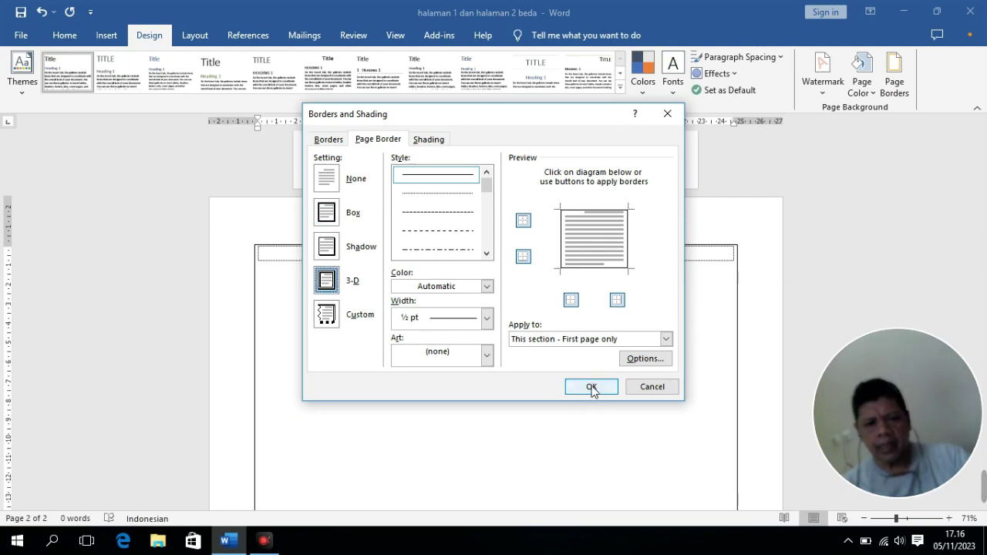
click(487, 320)
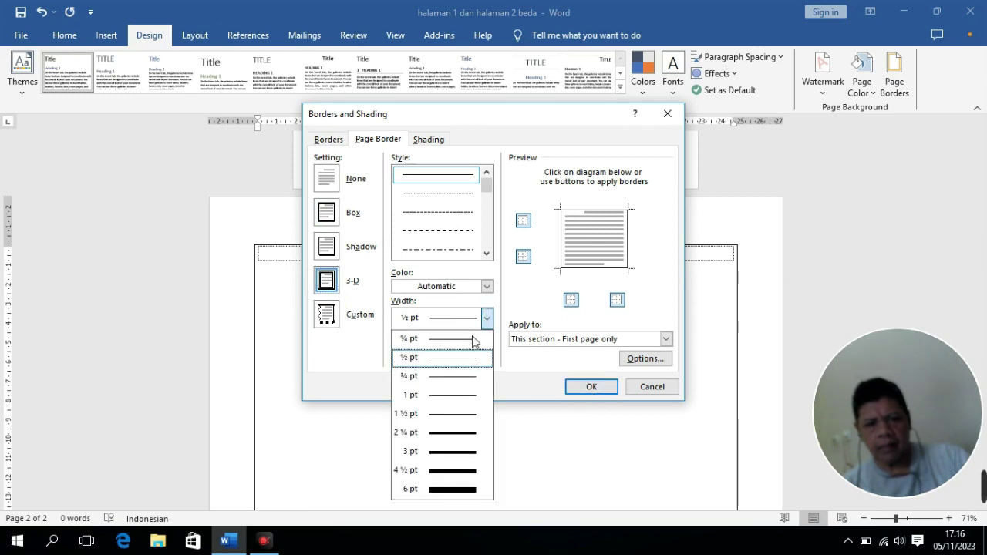
click(461, 469)
- Apply the 4½ pt 3-D border to page 2 and check both pages
click(590, 386)
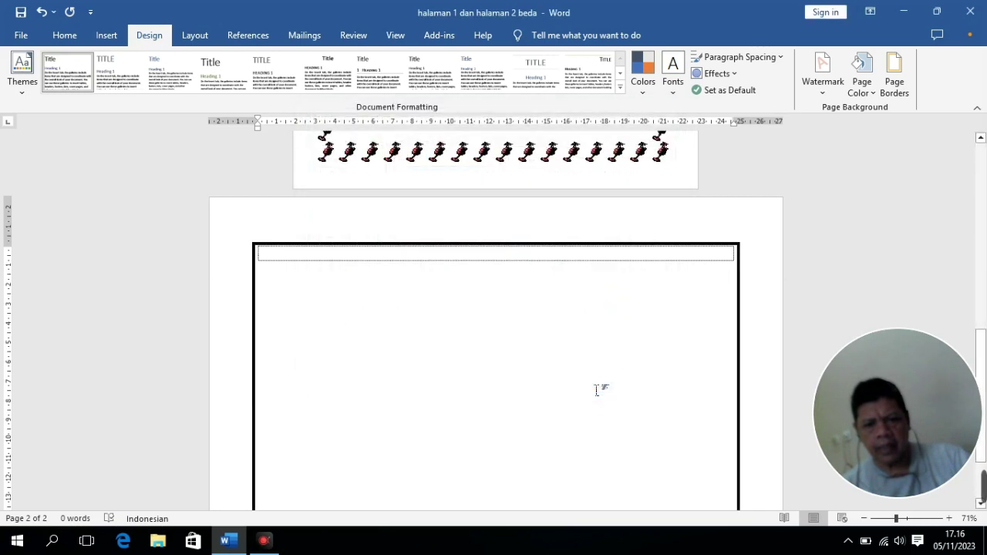
scroll(610, 395, down, 3)
scroll(606, 399, up, 2)
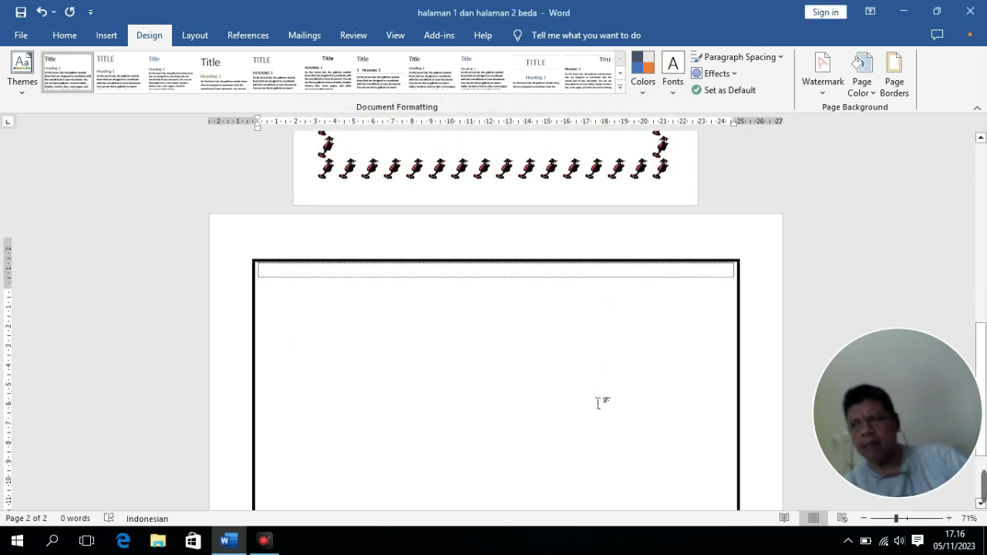
scroll(603, 404, up, 3)
scroll(603, 403, up, 2)
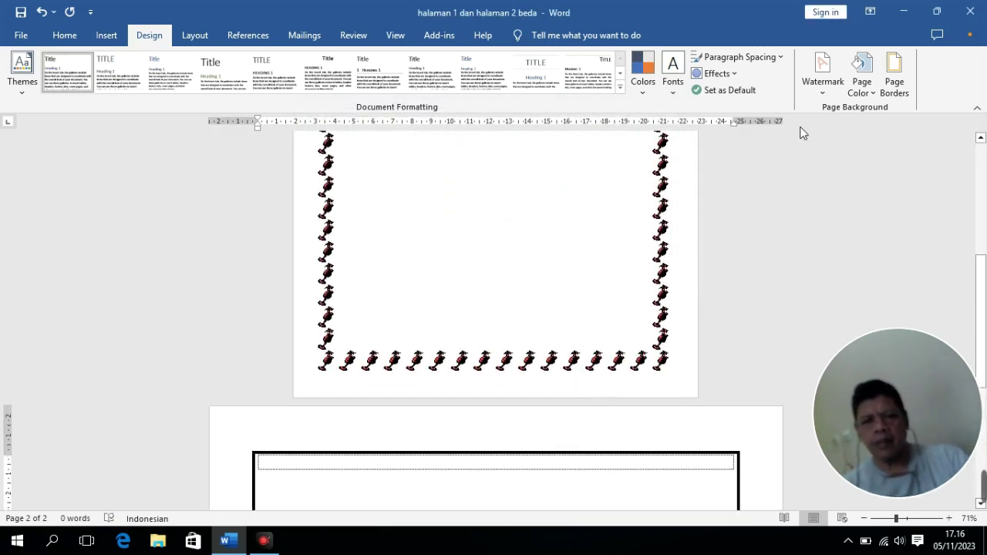
scroll(755, 341, down, 3)
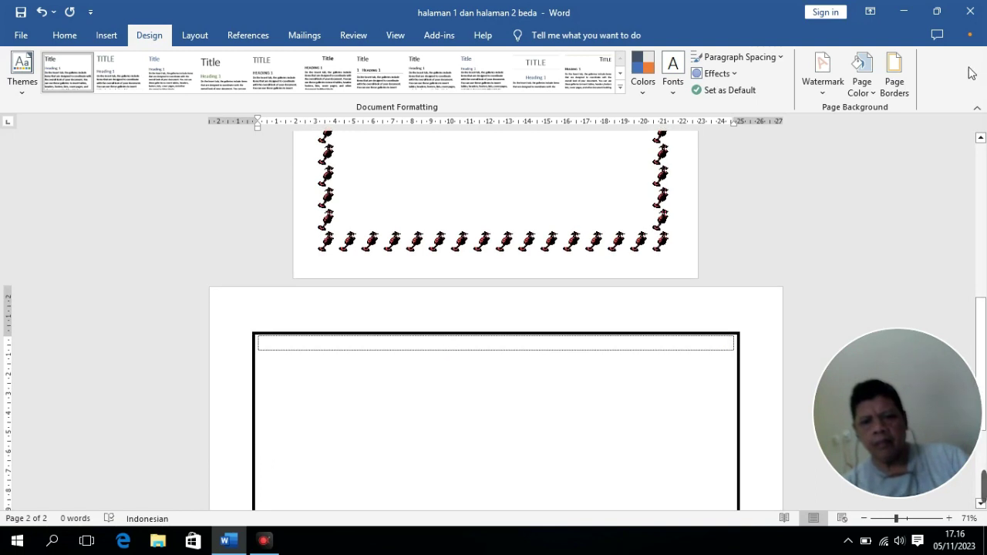
- Change page 2's border to the 3 pt thick-thin double line, then review both pages
click(895, 77)
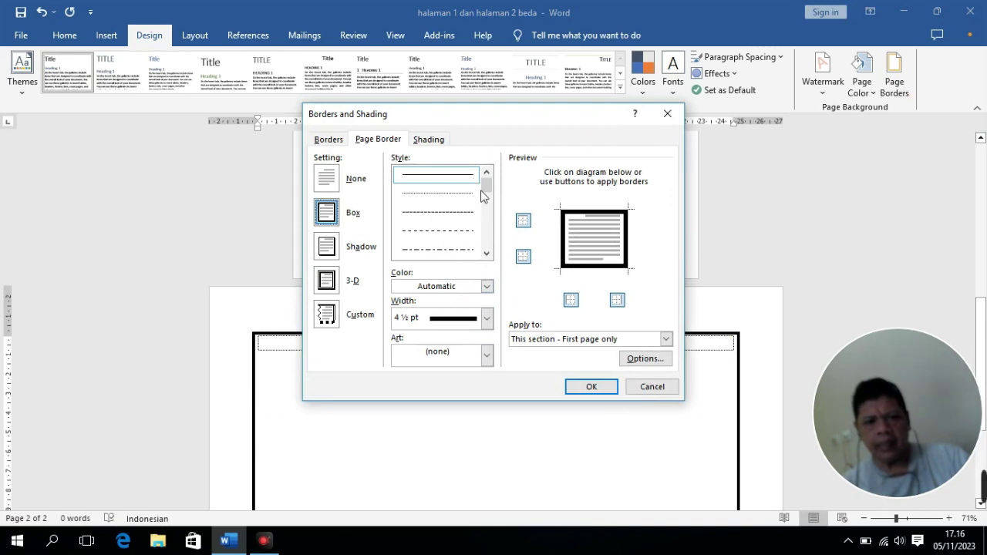
drag(487, 187, 488, 219)
scroll(452, 207, up, 1)
key(Down)
click(604, 389)
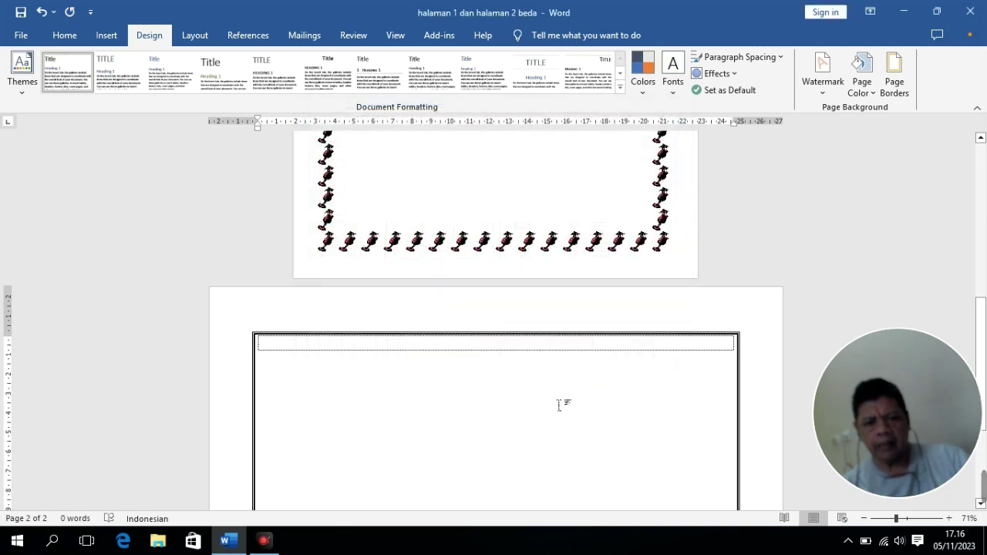
scroll(559, 400, up, 3)
scroll(555, 376, up, 4)
scroll(555, 376, up, 3)
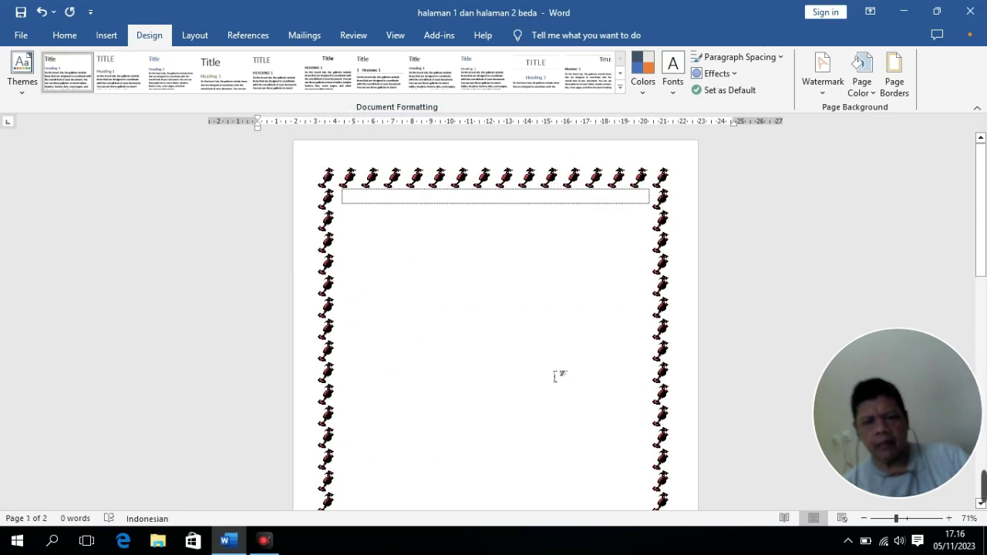
scroll(555, 376, down, 3)
scroll(563, 378, up, 3)
scroll(564, 376, down, 3)
scroll(567, 375, down, 3)
scroll(569, 376, down, 3)
scroll(588, 357, down, 3)
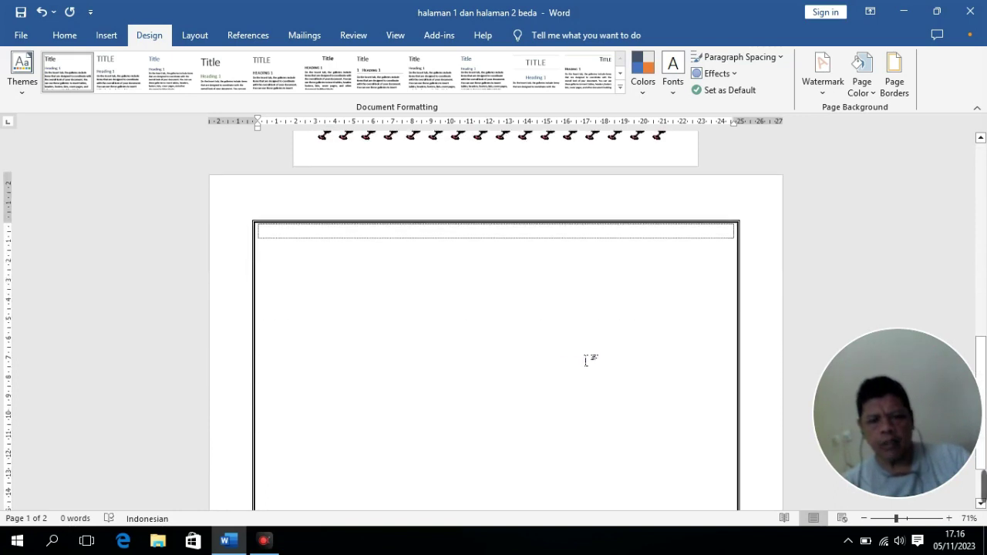
scroll(709, 240, up, 3)
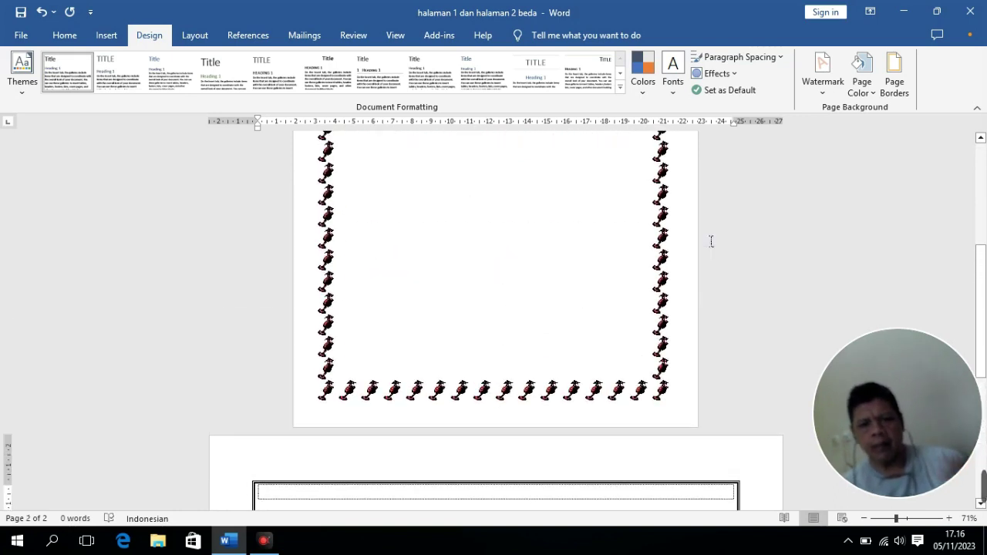